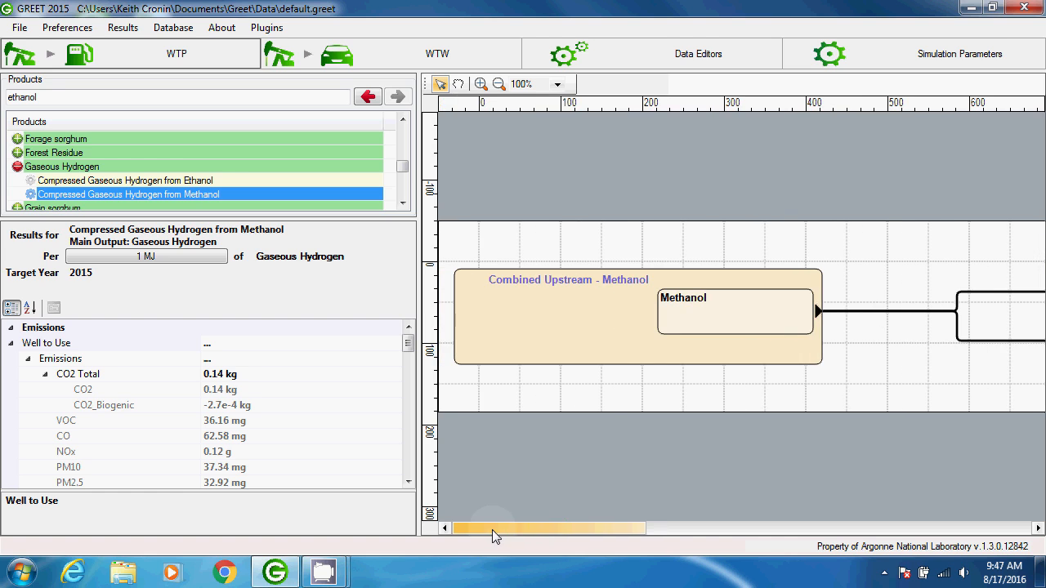
# - Inspect the composition of the Combined Upstream - Methanol mix in the Mix Editor and close it
pyautogui.click(524, 288)
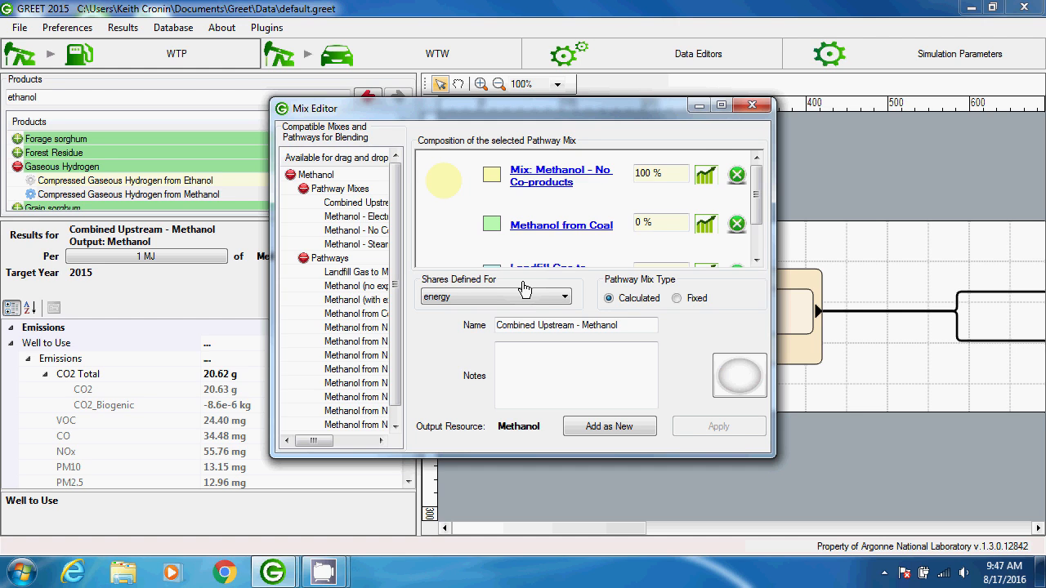
pyautogui.click(741, 109)
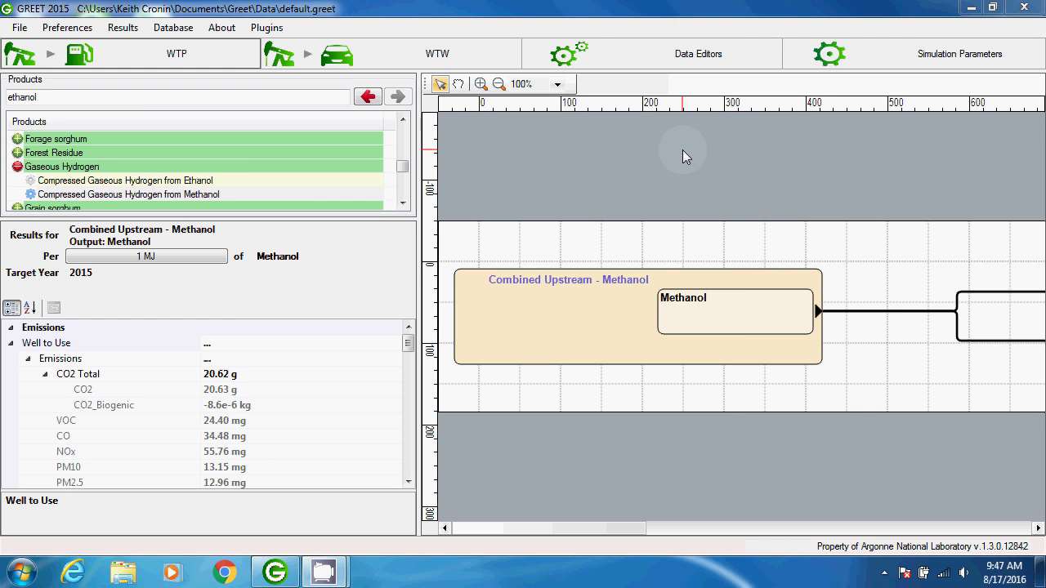
# - Open the existing electricity pathway mix Non Distributed - U.S. Mix for modification in the data editors
pyautogui.click(621, 54)
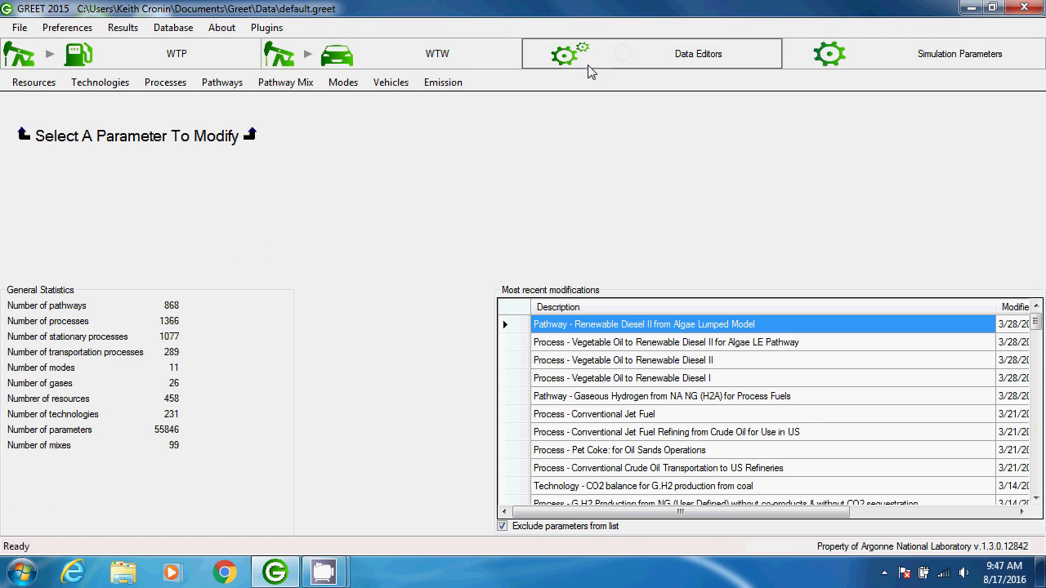
pyautogui.click(299, 89)
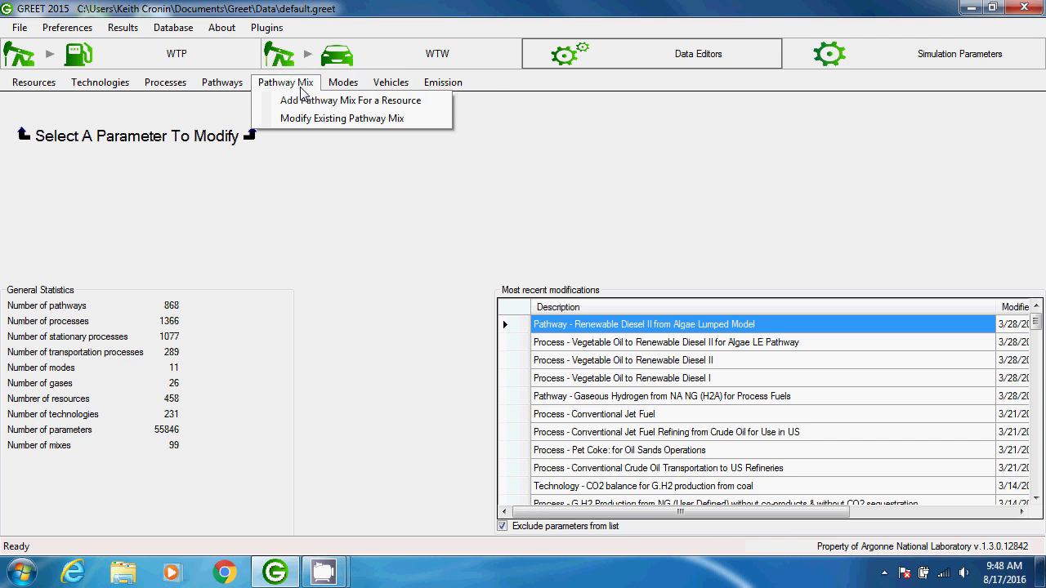
pyautogui.click(269, 121)
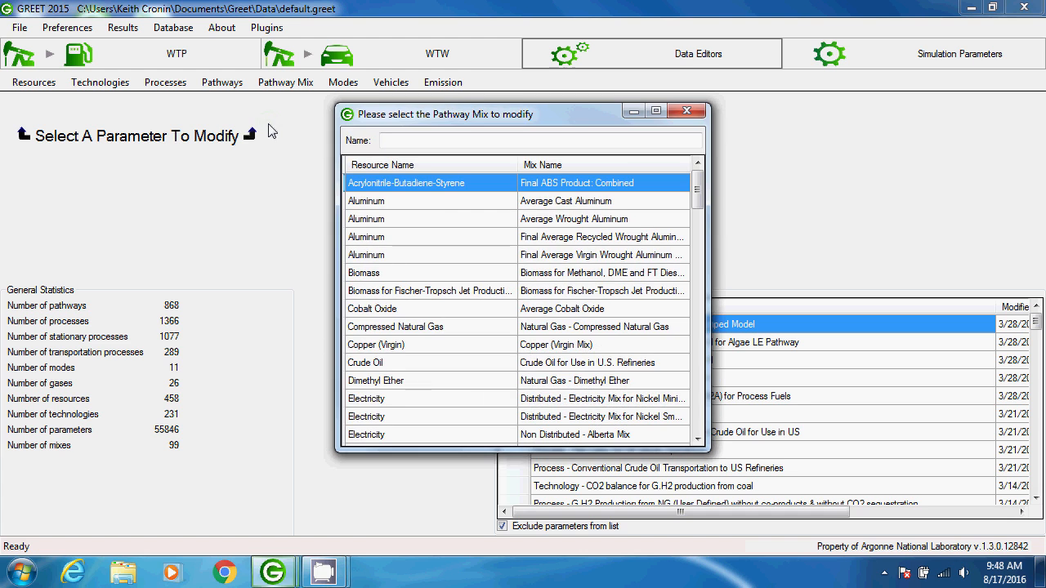
pyautogui.moveTo(697, 188); pyautogui.dragTo(699, 287)
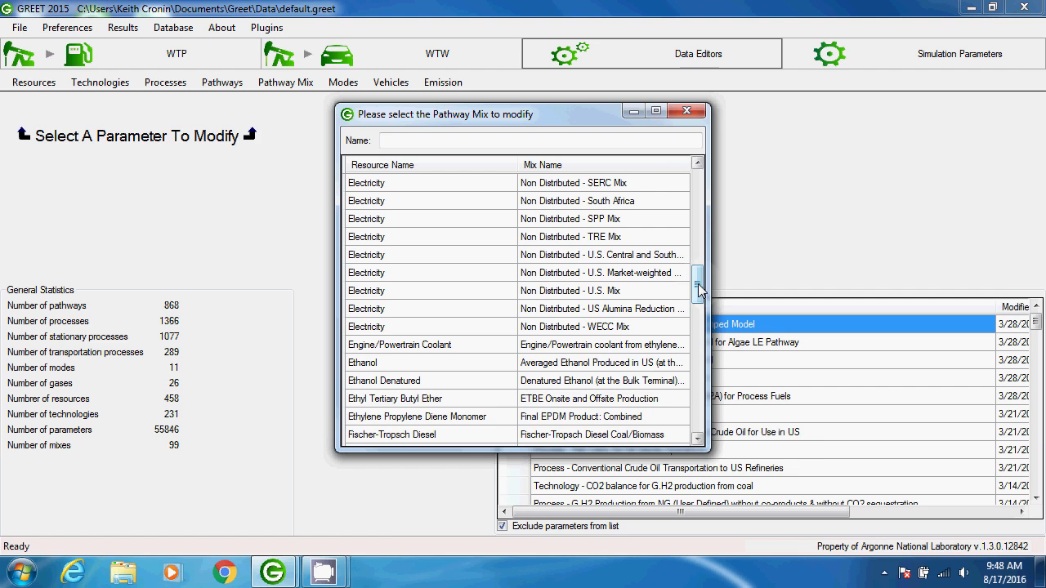
pyautogui.click(651, 292)
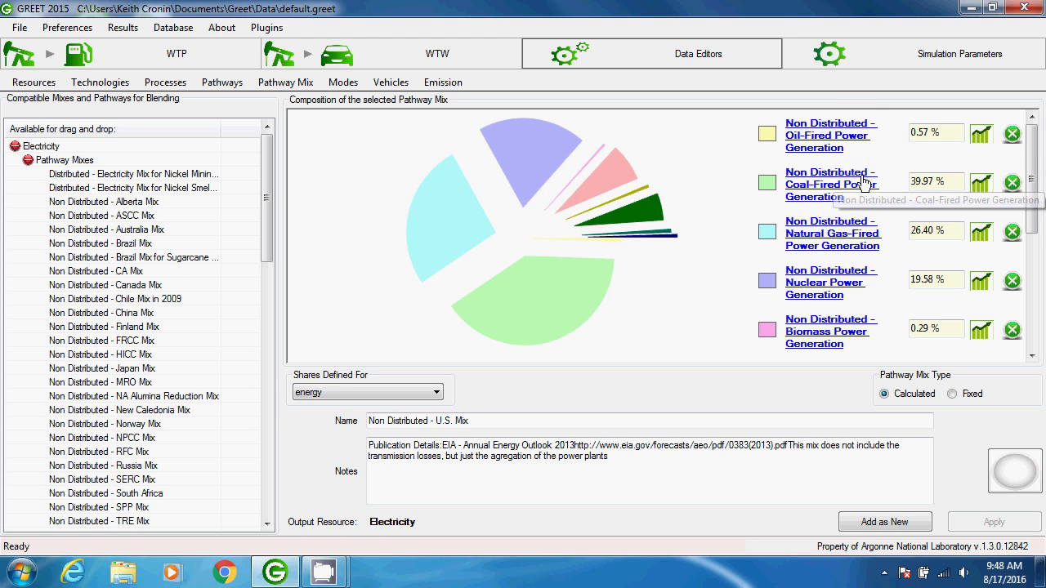
# - View the Non Distributed - Natural Gas-Fired Power Generation pathway from the mix composition and close its editor
pyautogui.click(857, 236)
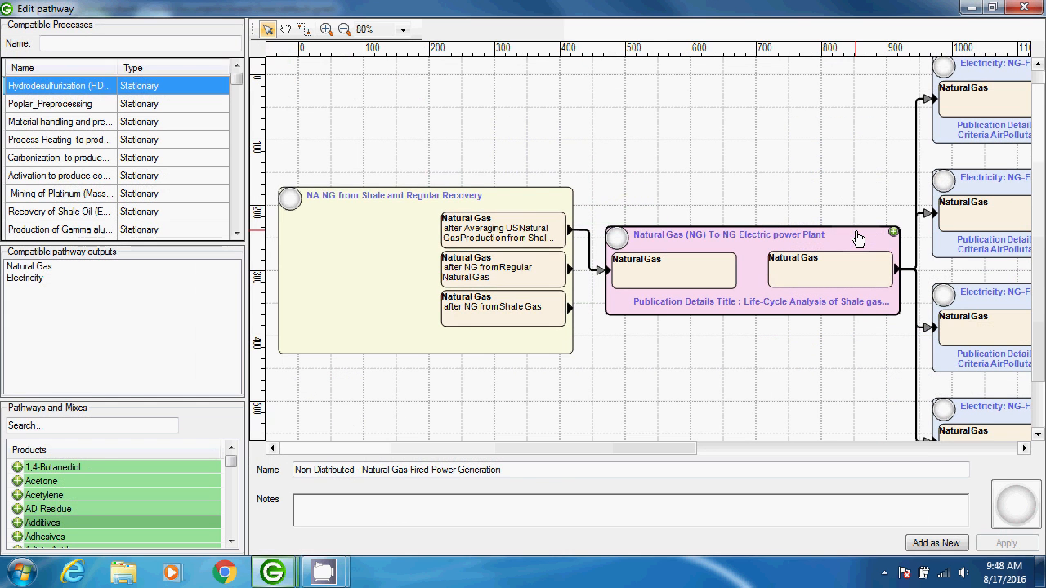
pyautogui.click(1023, 8)
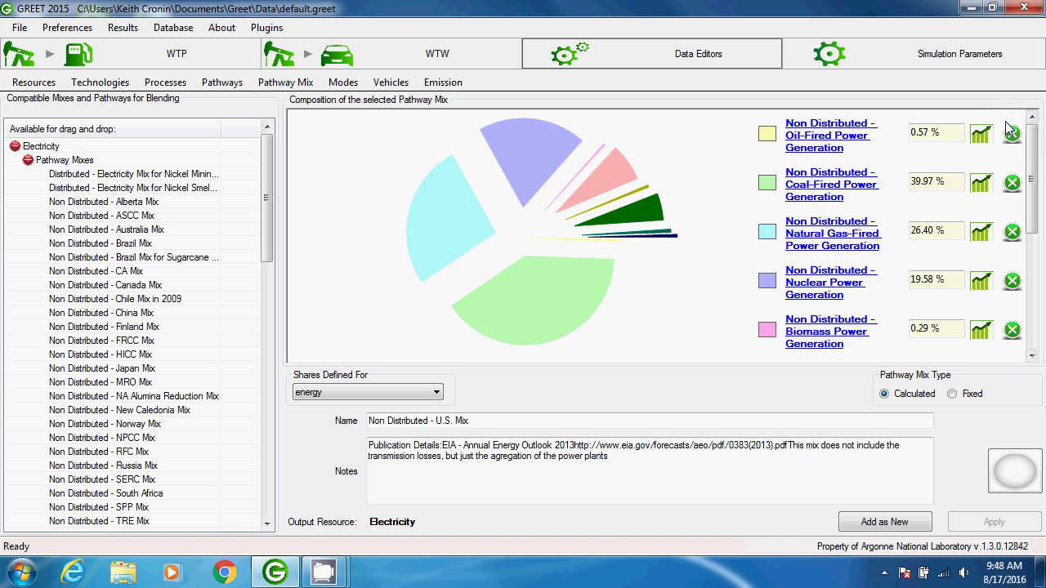
# - View the yearly share values of coal-fired power generation and the time series chart of oil-fired power generation
pyautogui.click(933, 132)
pyautogui.click(931, 181)
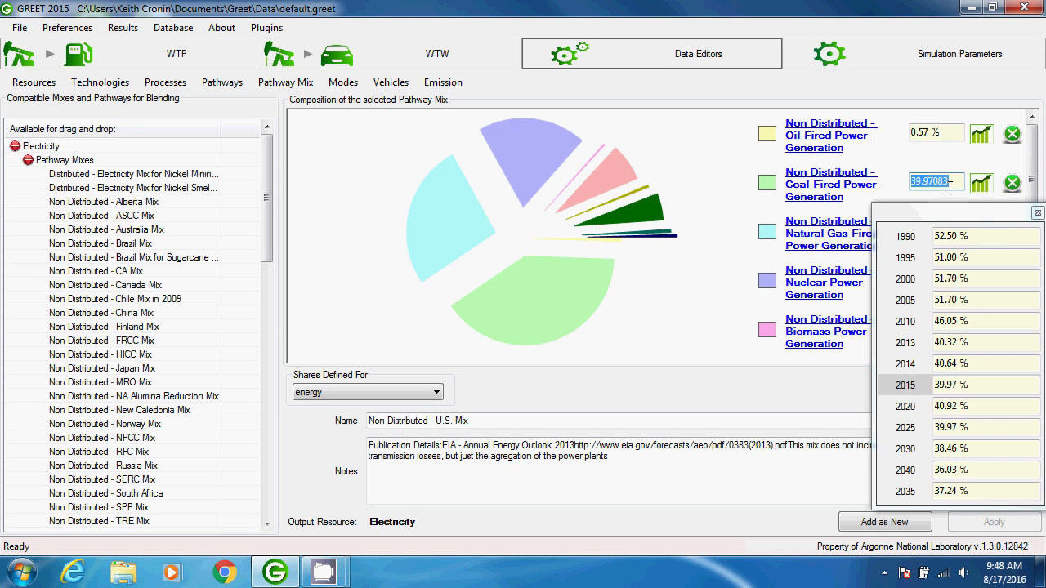
pyautogui.press('Return')
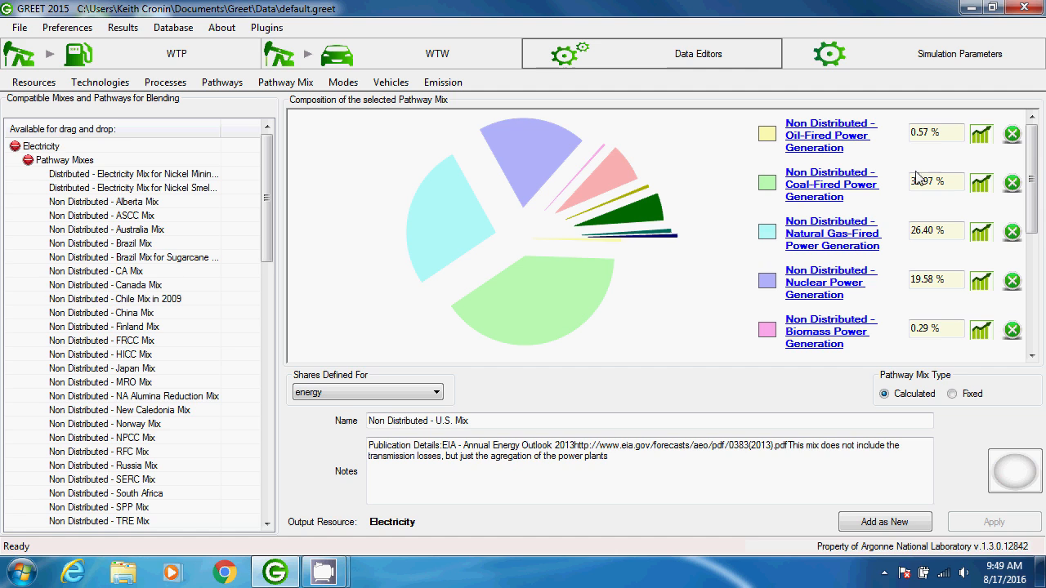
pyautogui.click(981, 137)
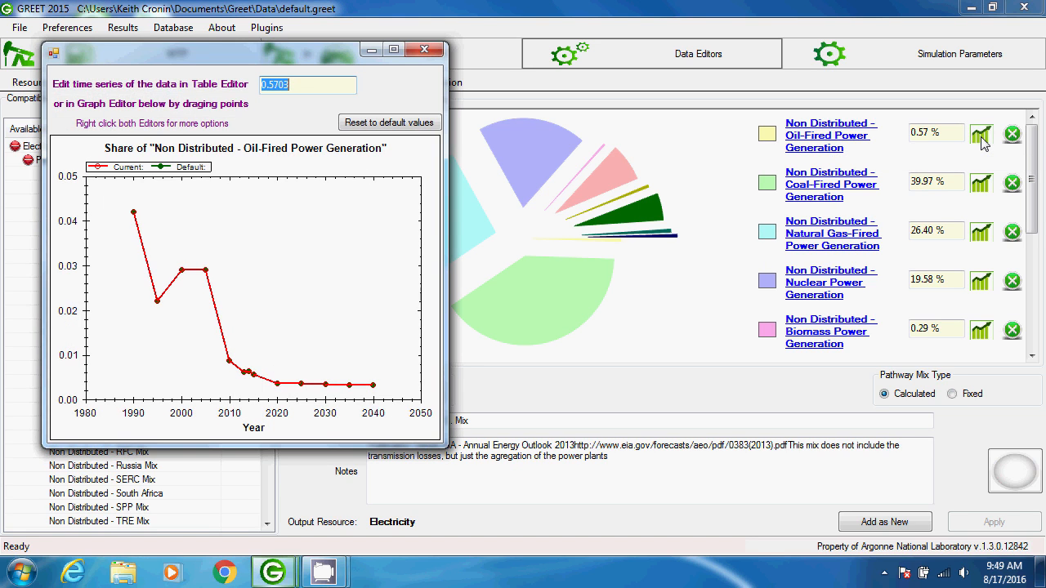
pyautogui.click(424, 50)
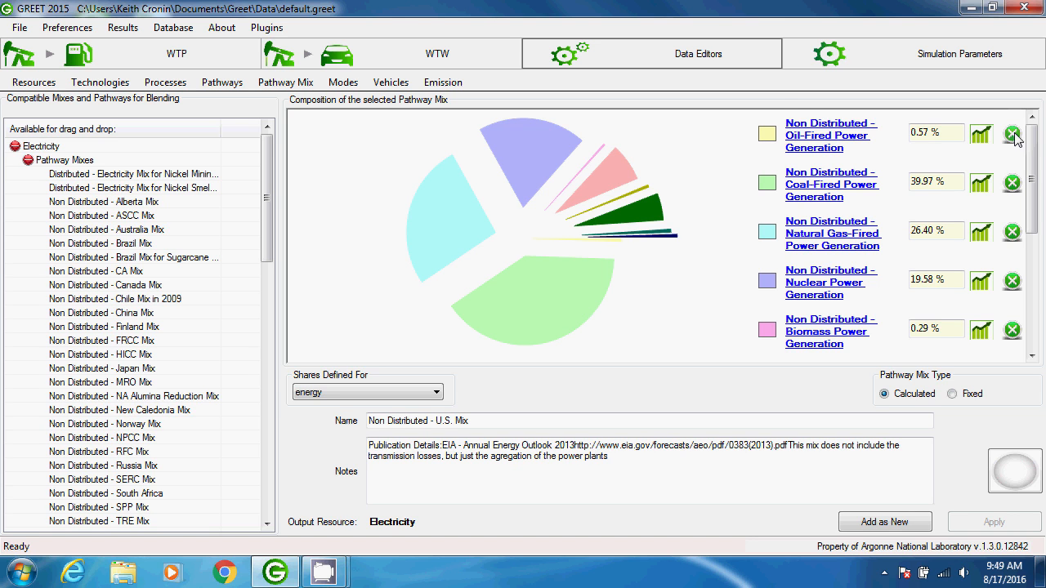
# - Show the time series chart of all shares in the U.S. electricity mix and close it
pyautogui.scroll(-5, 1015, 139)
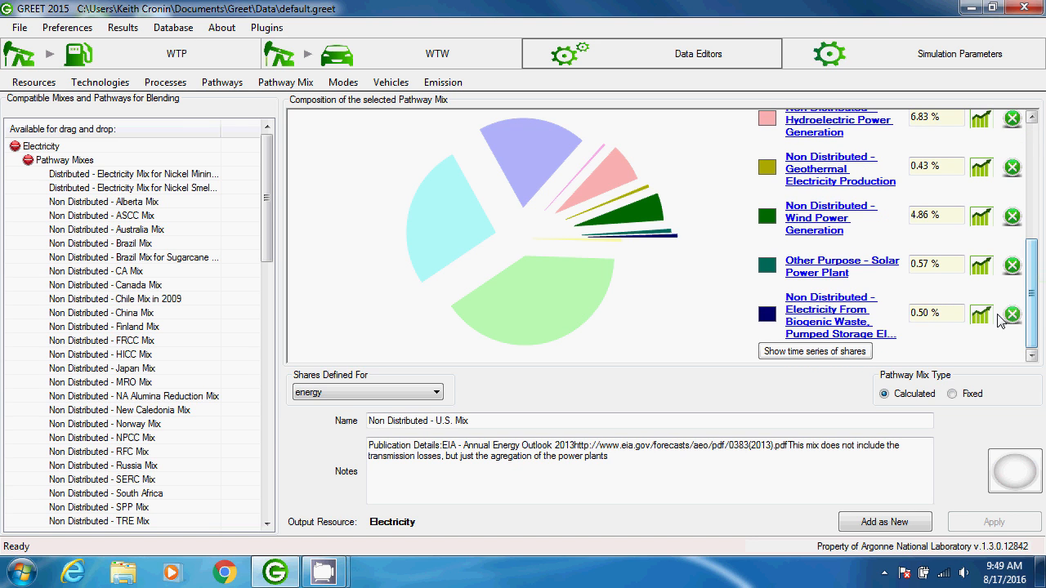
pyautogui.click(841, 358)
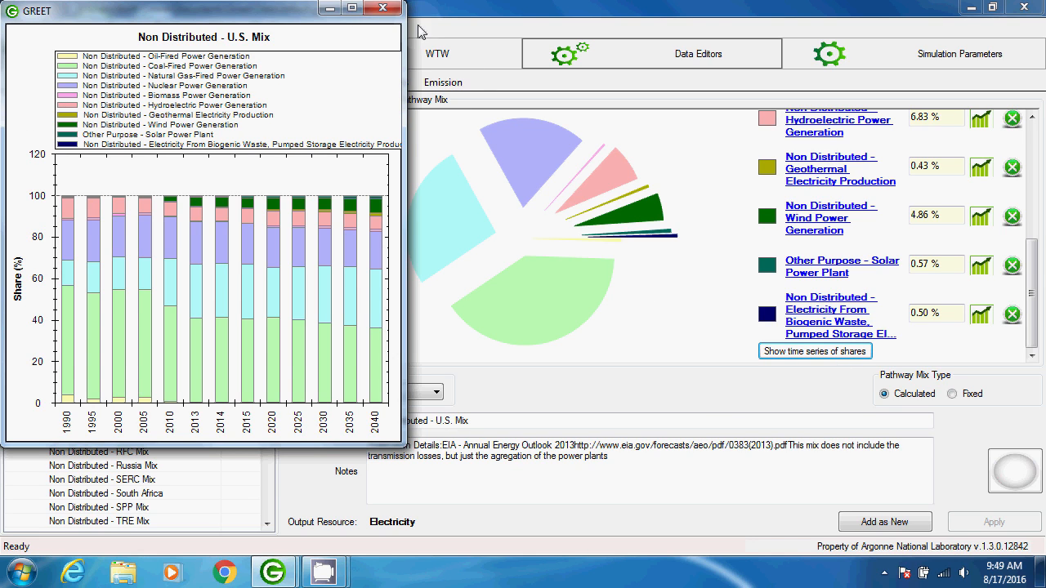
pyautogui.click(383, 10)
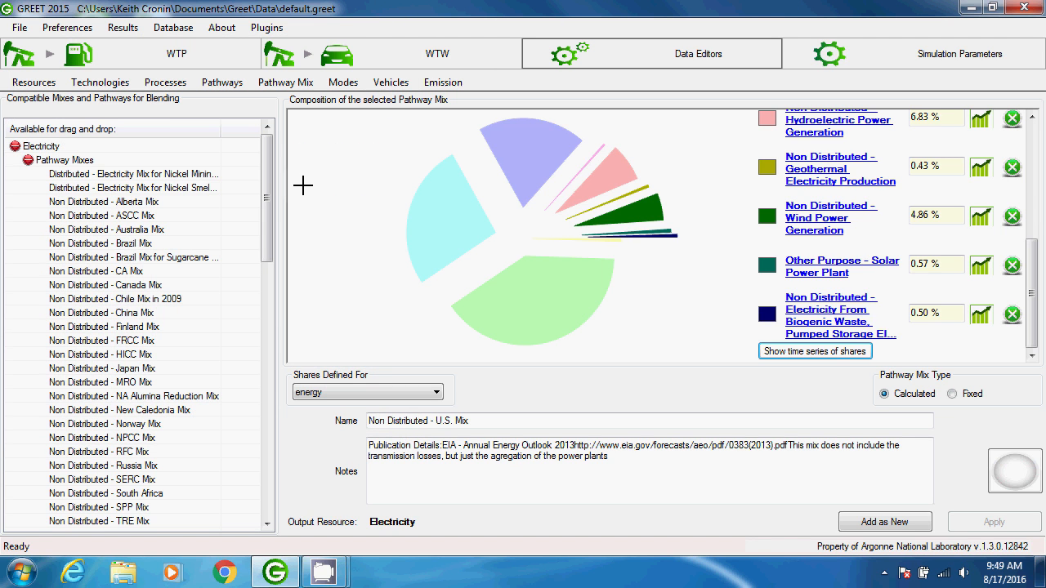
# - Browse the compatible electricity mixes and pathways, and collapse the Pathway Mixes and Pathways groups
pyautogui.moveTo(266, 178); pyautogui.dragTo(275, 329)
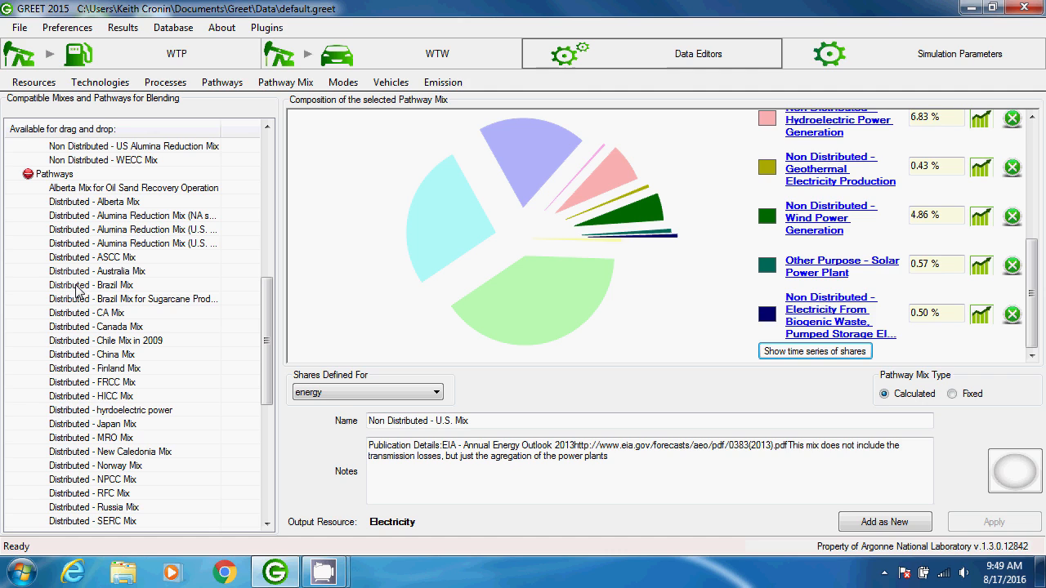
pyautogui.moveTo(128, 286)
pyautogui.mouseDown()
pyautogui.moveTo(449, 343)
pyautogui.moveTo(602, 334)
pyautogui.moveTo(707, 290)
pyautogui.moveTo(385, 323)
pyautogui.moveTo(215, 317)
pyautogui.moveTo(145, 283)
pyautogui.mouseUp()
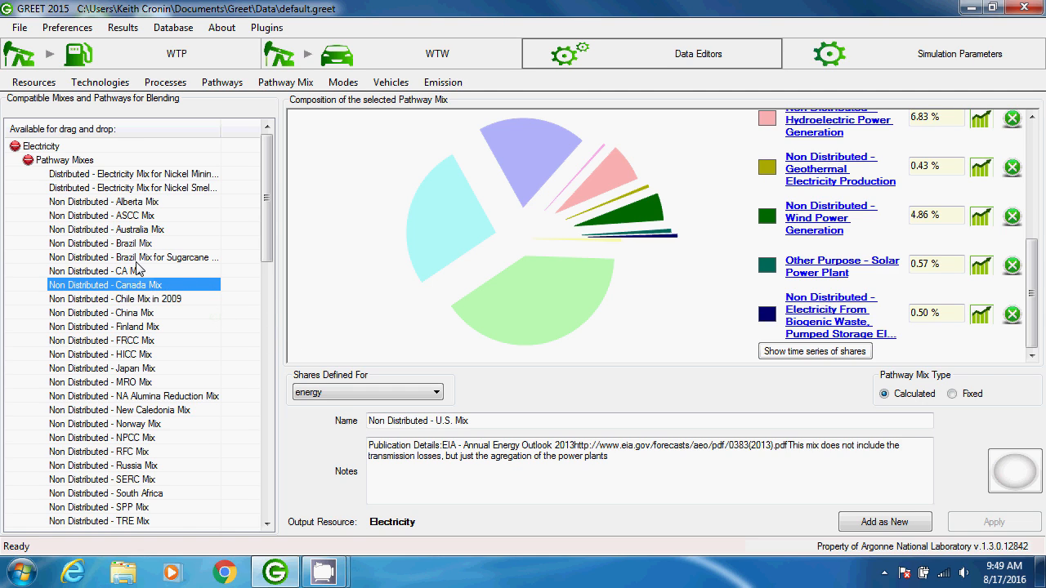
pyautogui.click(27, 161)
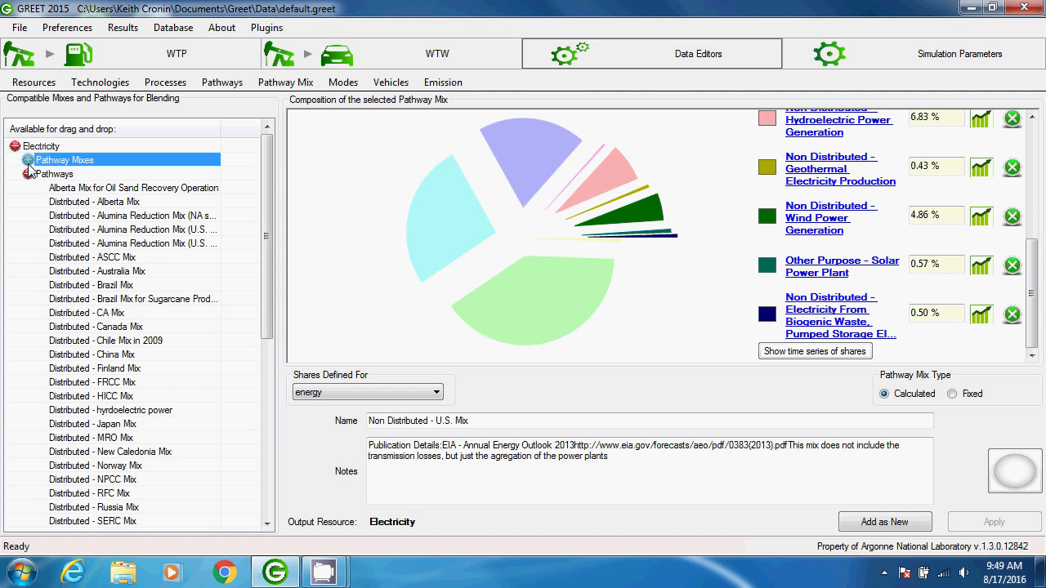
pyautogui.click(28, 174)
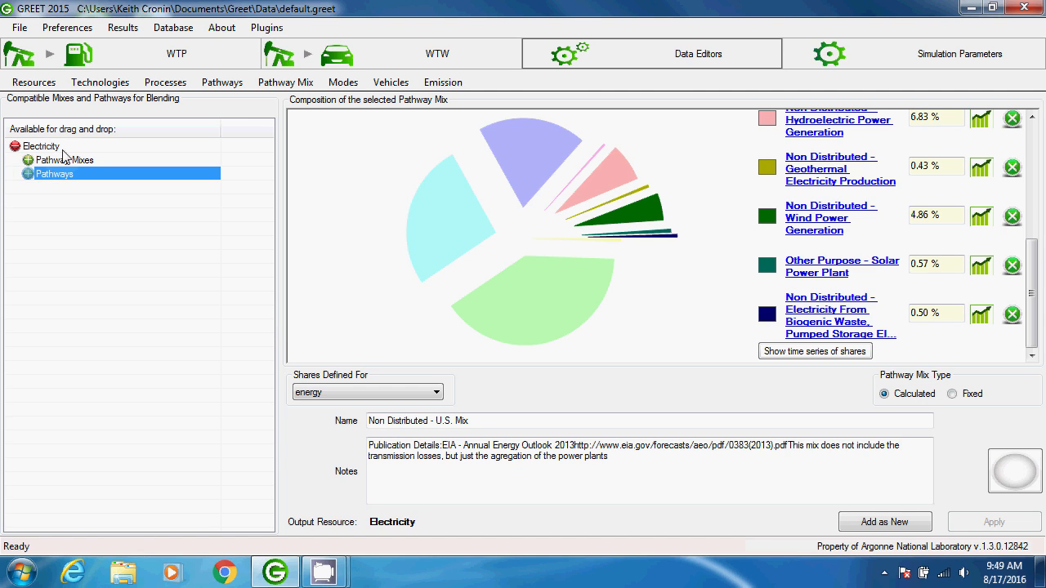
pyautogui.click(78, 146)
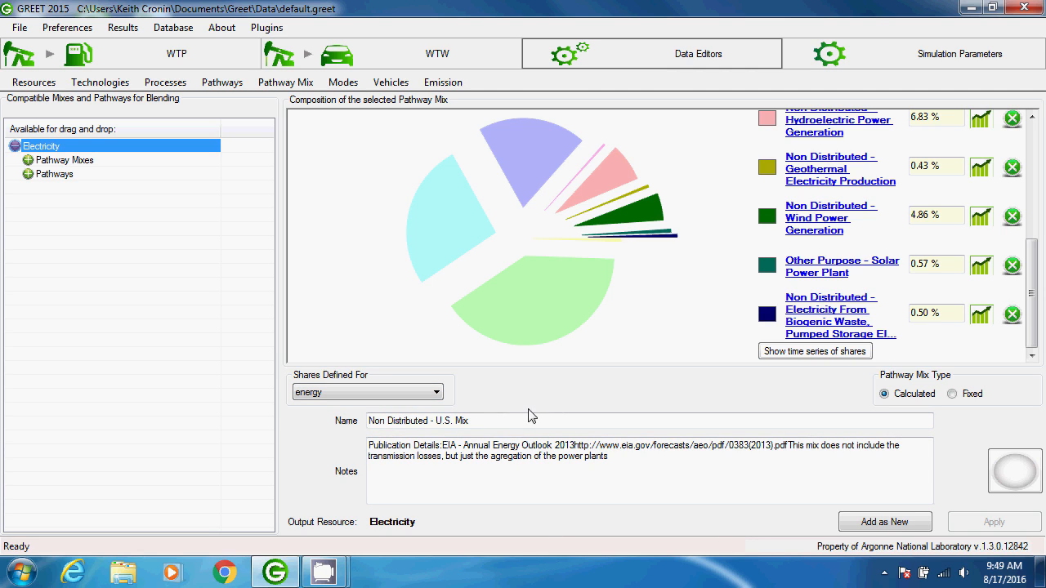
# - Examine the mix's name, notes and the available bases for defining shares, leaving energy selected
pyautogui.click(508, 419)
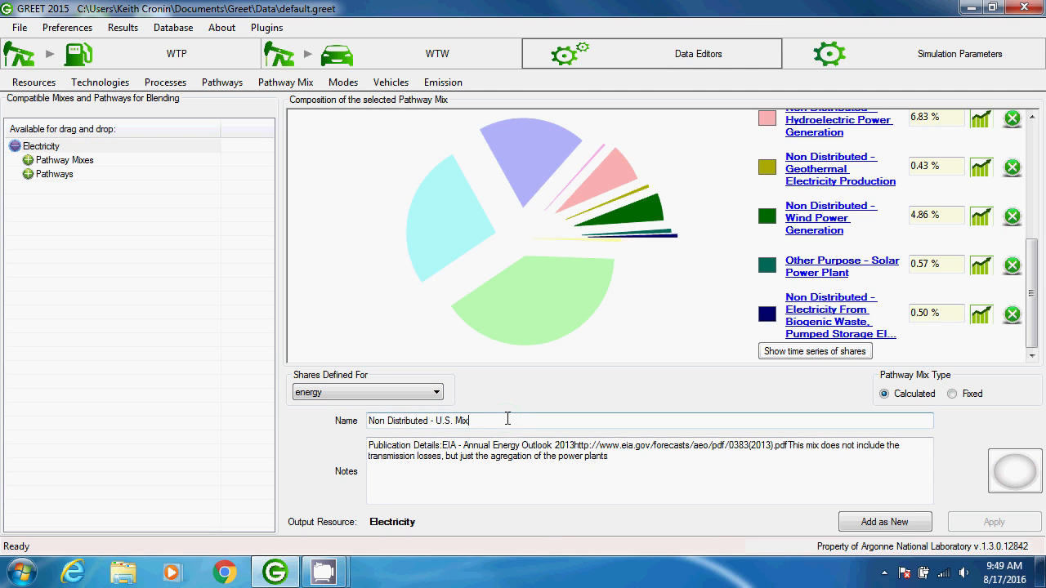
pyautogui.click(632, 456)
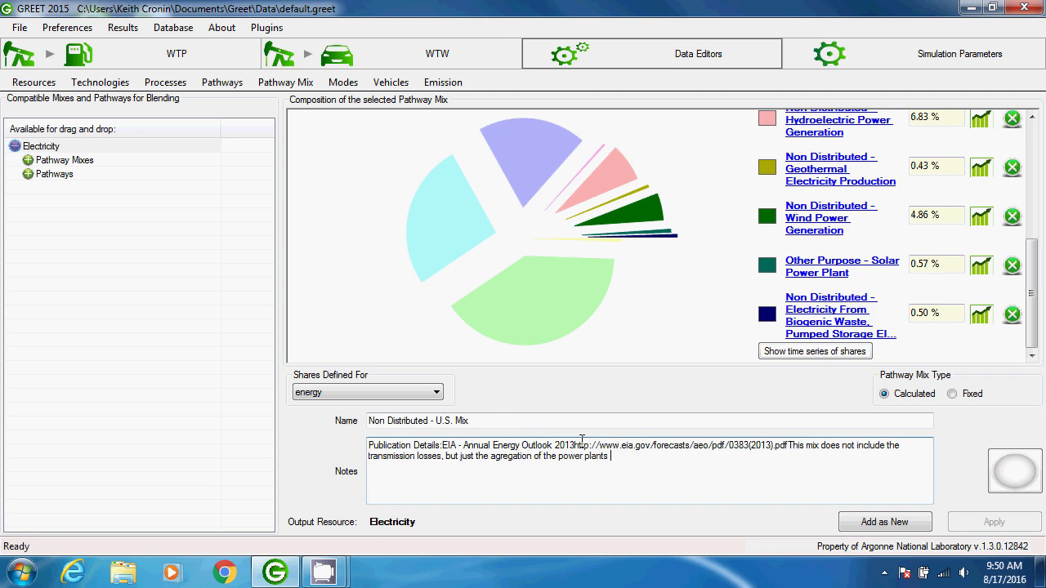
pyautogui.click(438, 392)
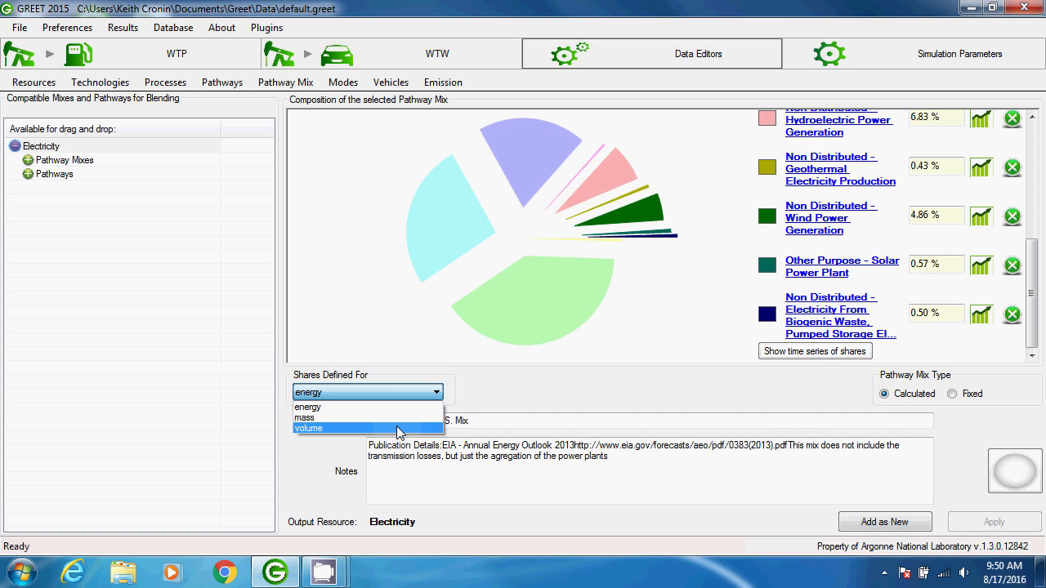
pyautogui.click(515, 402)
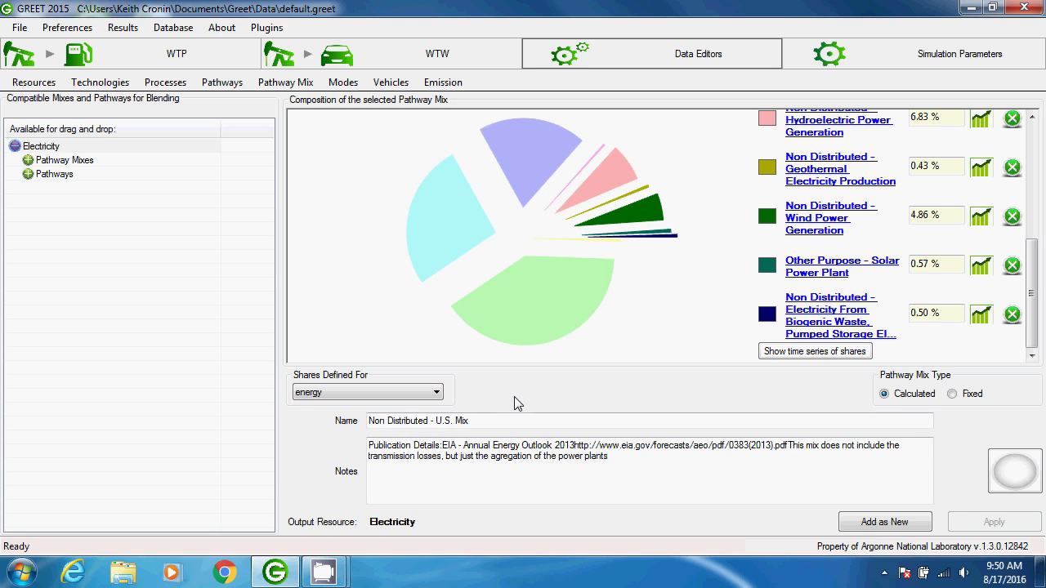
# - Switch the pathway mix type to Fixed and review its product amount, resource and emission options
pyautogui.click(952, 396)
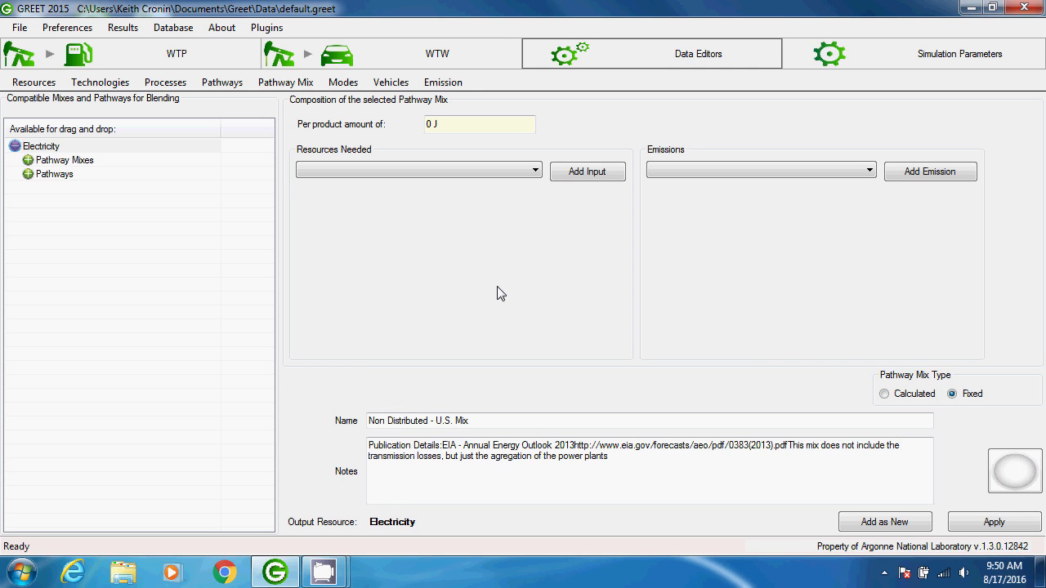
pyautogui.moveTo(459, 124); pyautogui.dragTo(415, 124)
pyautogui.click(458, 169)
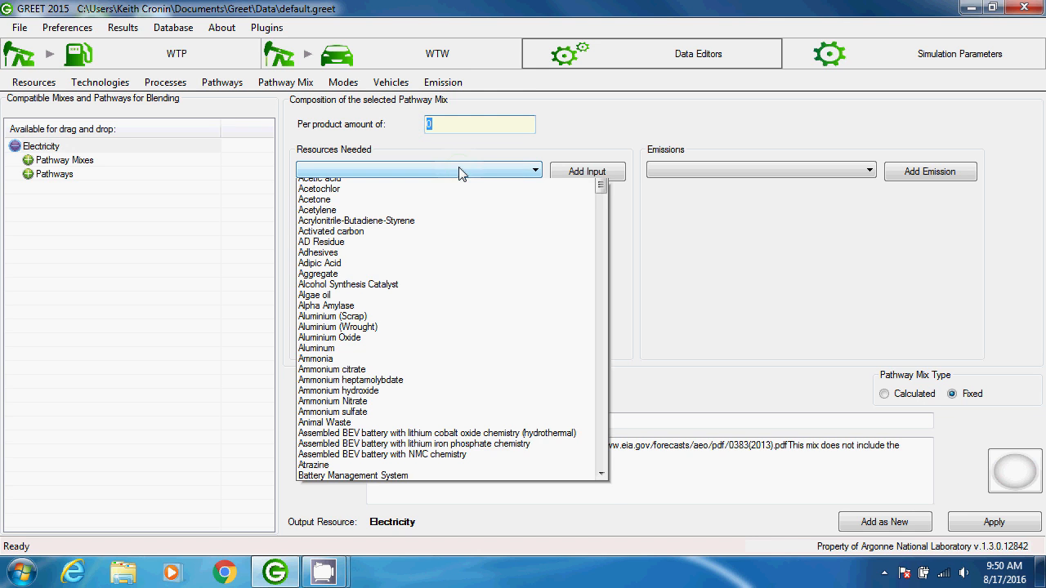
pyautogui.click(680, 170)
pyautogui.click(680, 170)
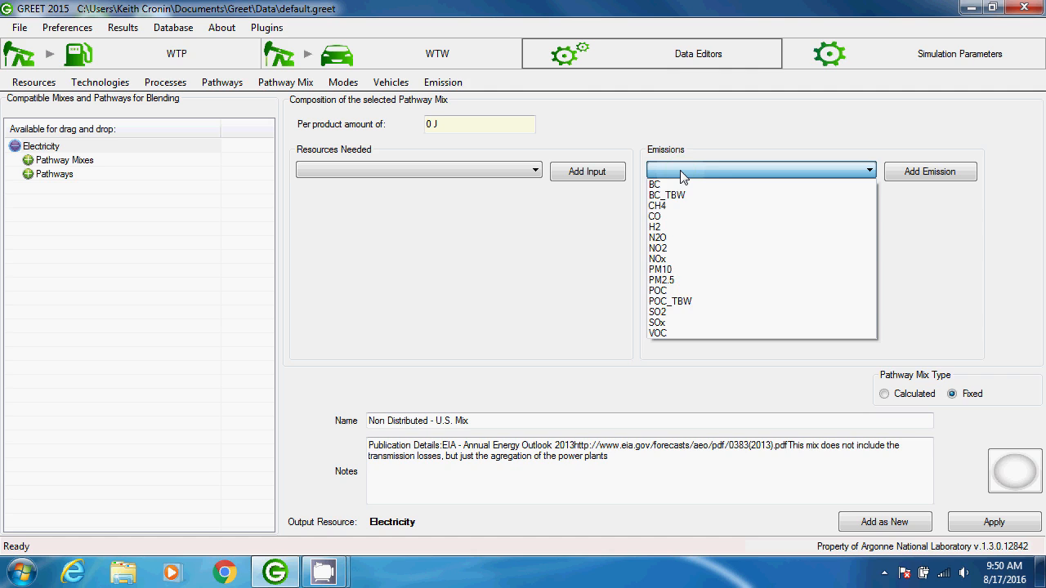
pyautogui.click(681, 171)
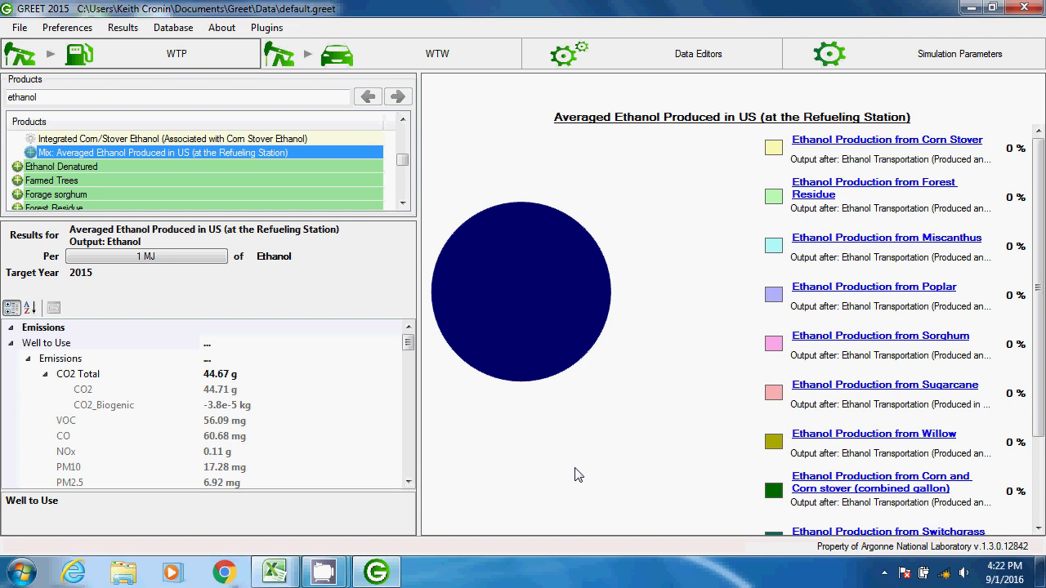
# - Filter the existing pathway mixes by "electric" in the data editors and open Non Distributed - U.S. Mix
pyautogui.click(623, 61)
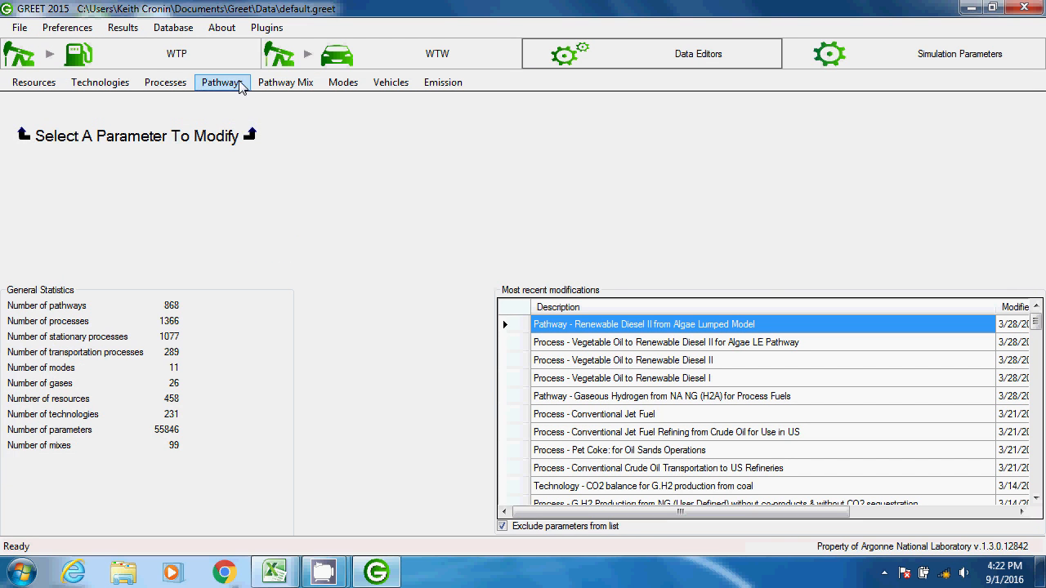
pyautogui.click(270, 85)
pyautogui.click(282, 120)
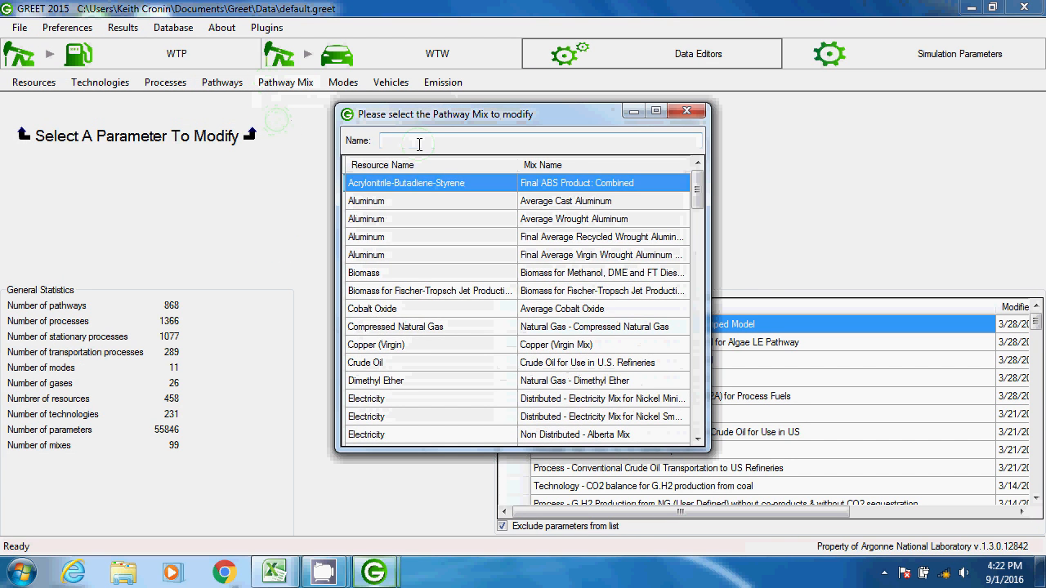
pyautogui.write('electric')
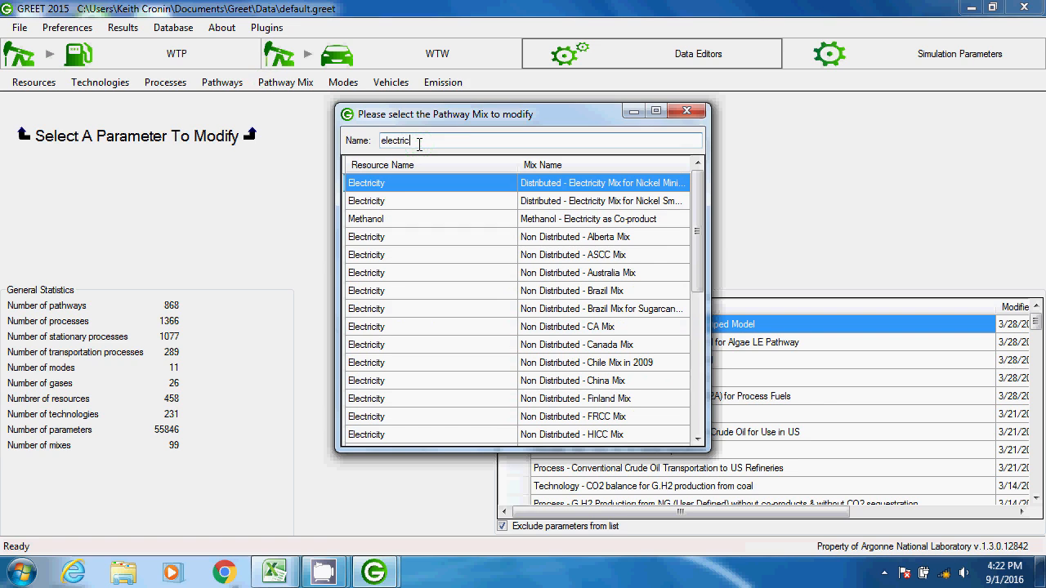
pyautogui.click(696, 374)
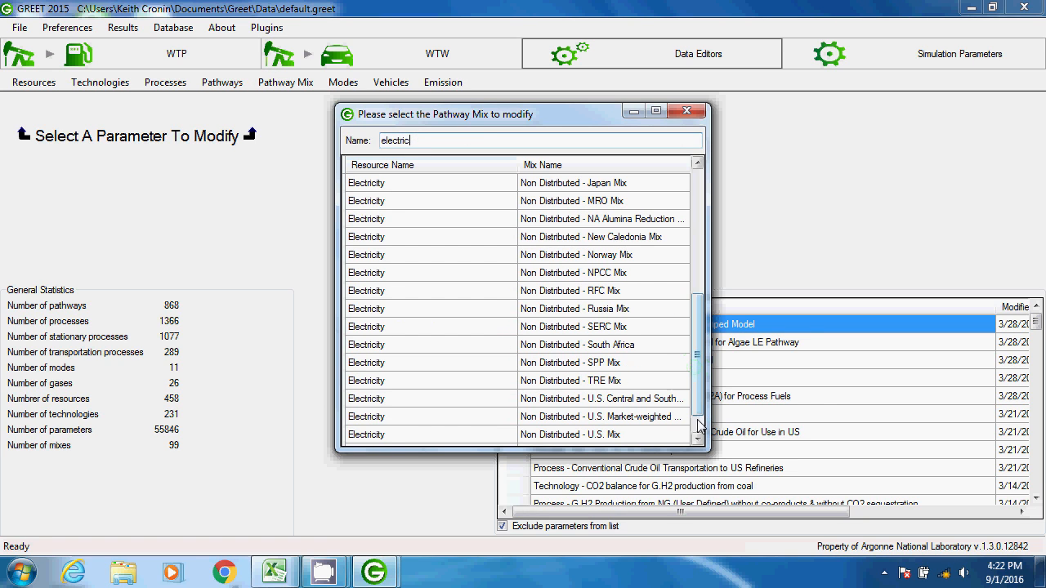
pyautogui.click(598, 437)
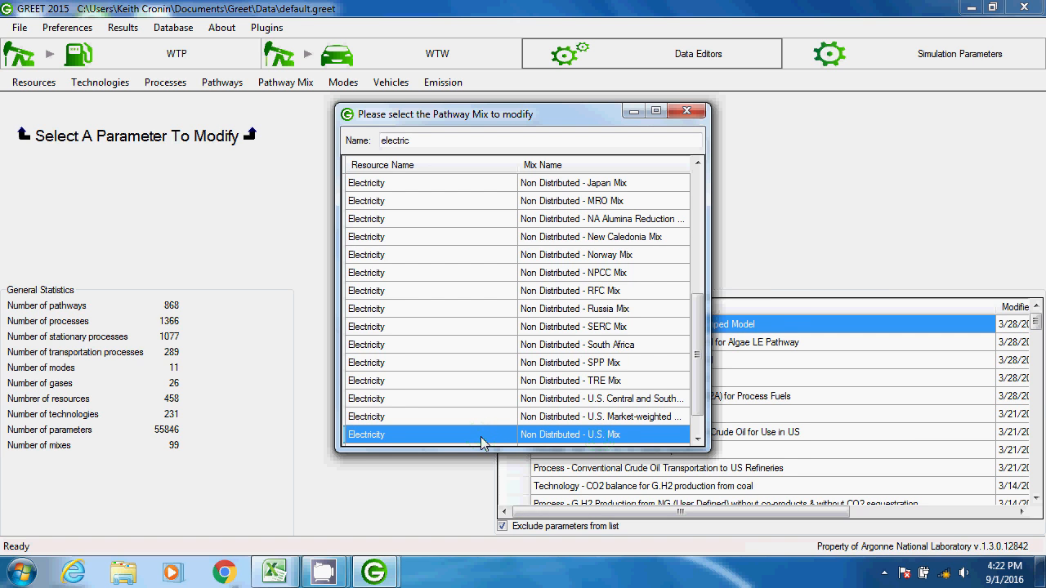
pyautogui.doubleClick(482, 435)
pyautogui.moveTo(1034, 184); pyautogui.dragTo(1017, 209)
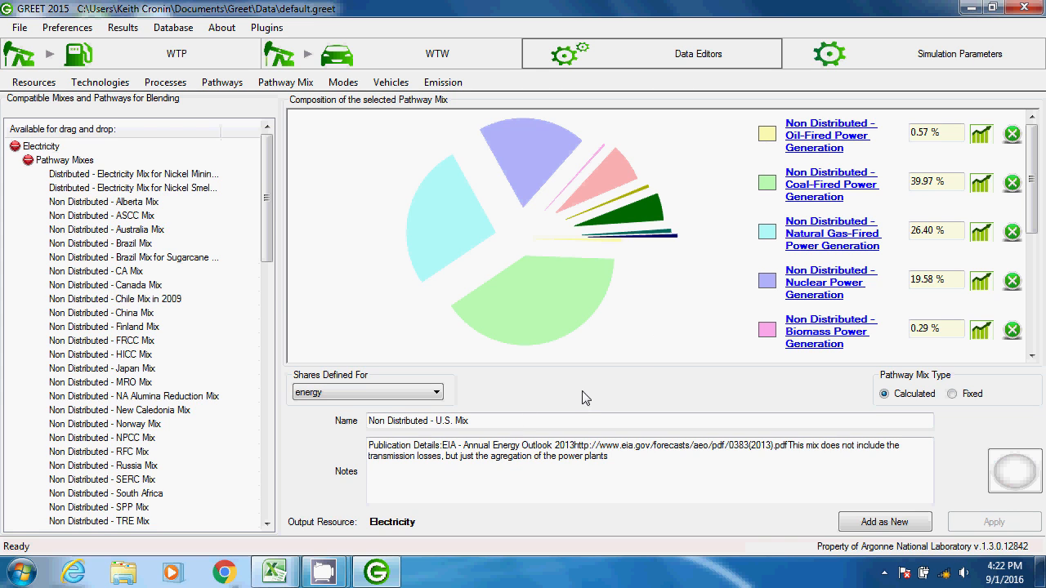
# - Review the category, generation and %share rows in the Illinois net electricity generation workbook in Excel, and return to GREET
pyautogui.click(281, 576)
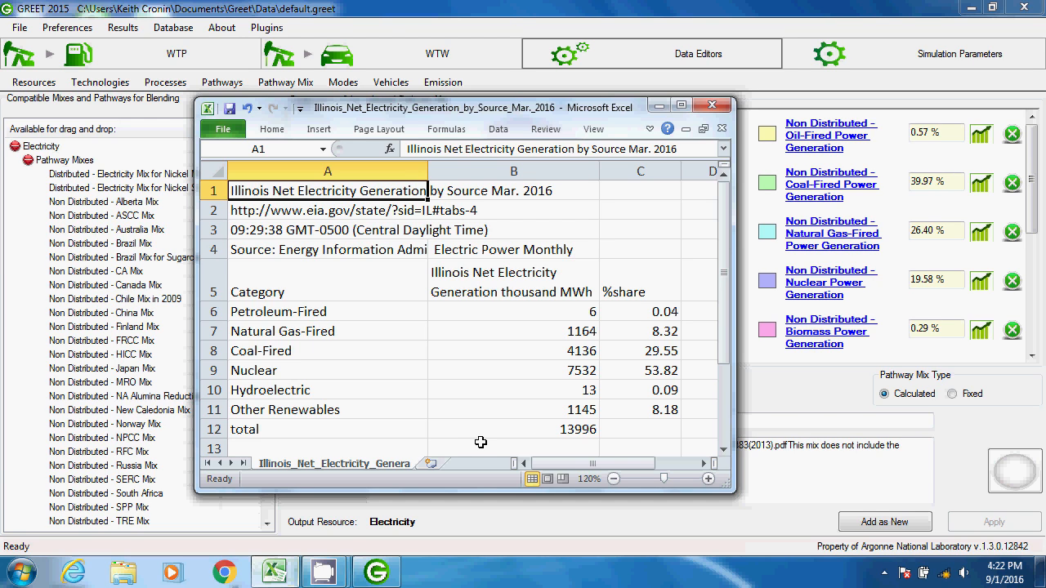
pyautogui.moveTo(349, 312); pyautogui.dragTo(637, 406)
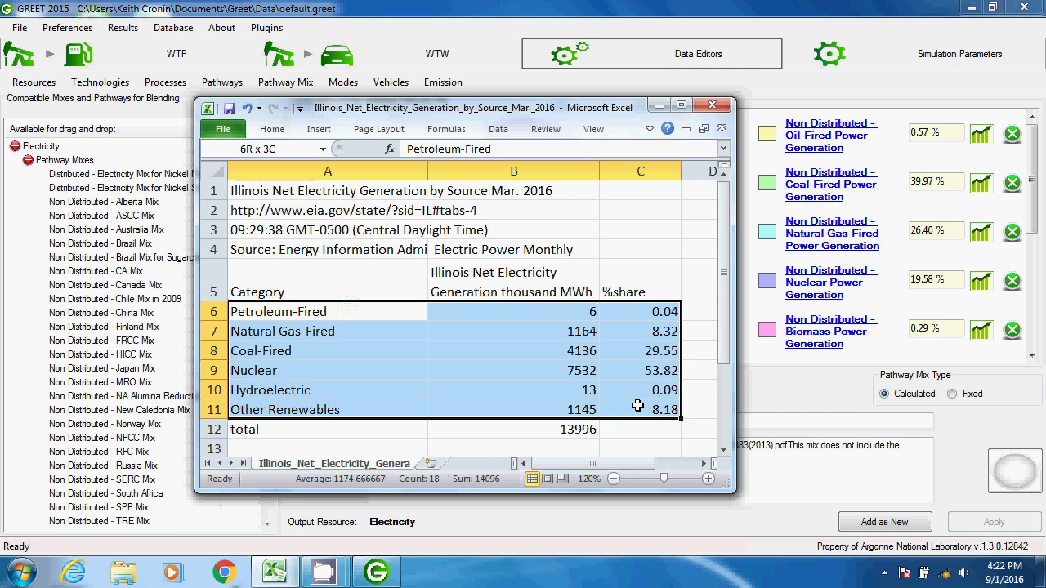
pyautogui.click(346, 190)
pyautogui.click(658, 106)
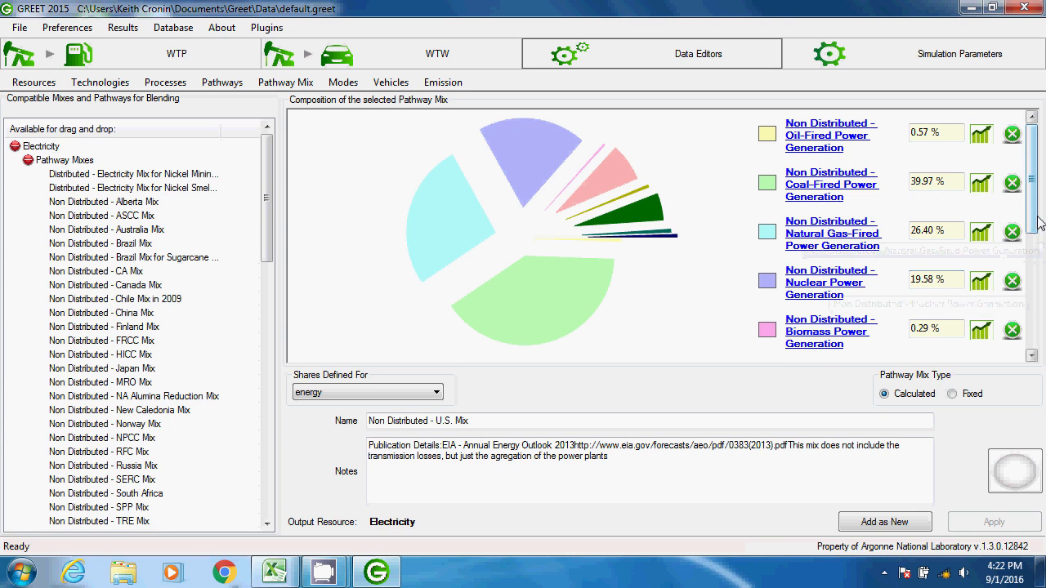
# - Remove every source from the U.S. mix except oil-fired, coal-fired, natural gas-fired, nuclear and hydroelectric power generation
pyautogui.scroll(-3, 1025, 278)
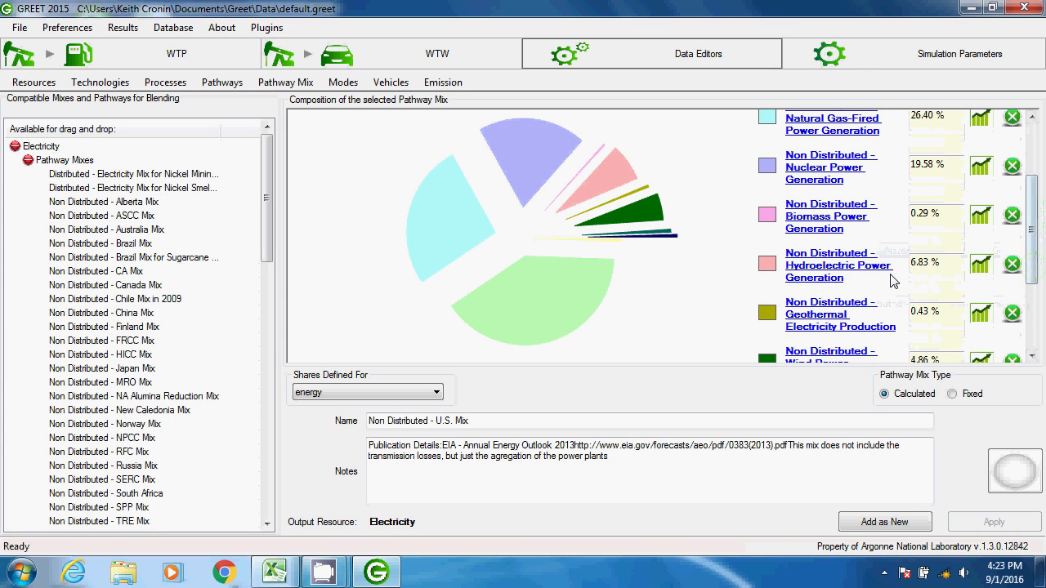
pyautogui.click(1012, 215)
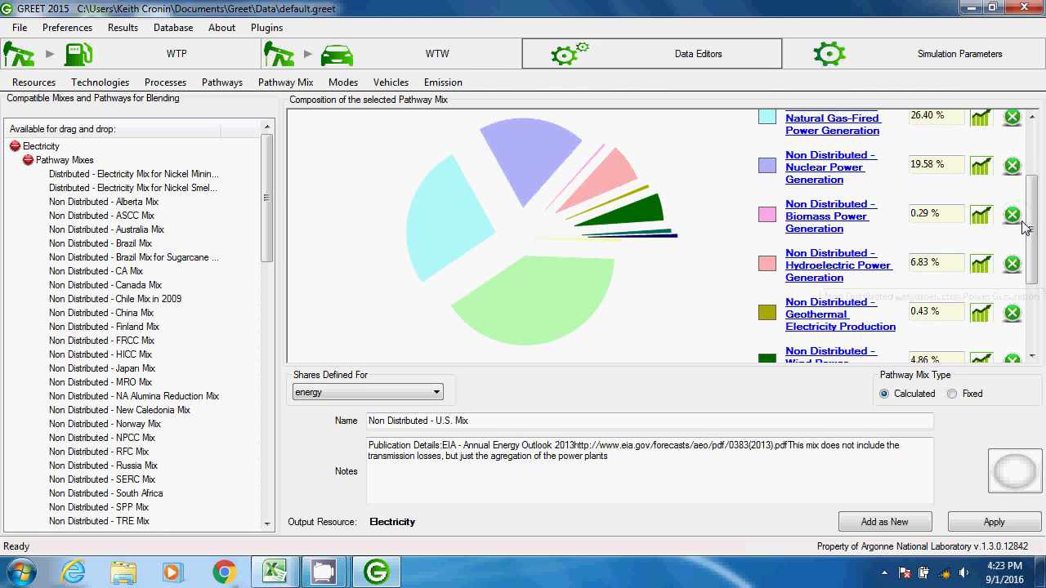
pyautogui.scroll(-5, 1011, 270)
pyautogui.click(1012, 296)
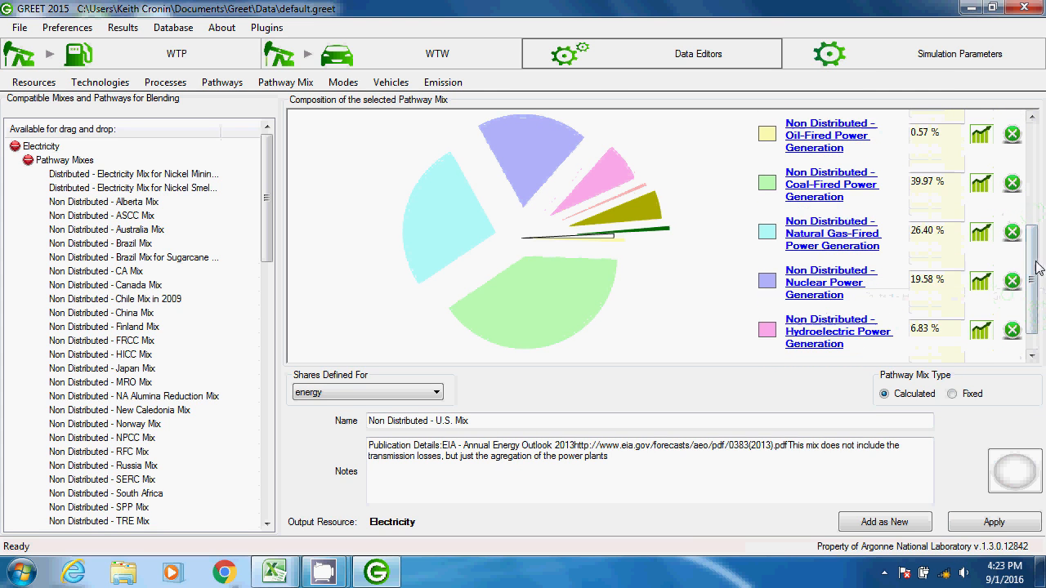
pyautogui.scroll(-5, 1013, 286)
pyautogui.click(1012, 265)
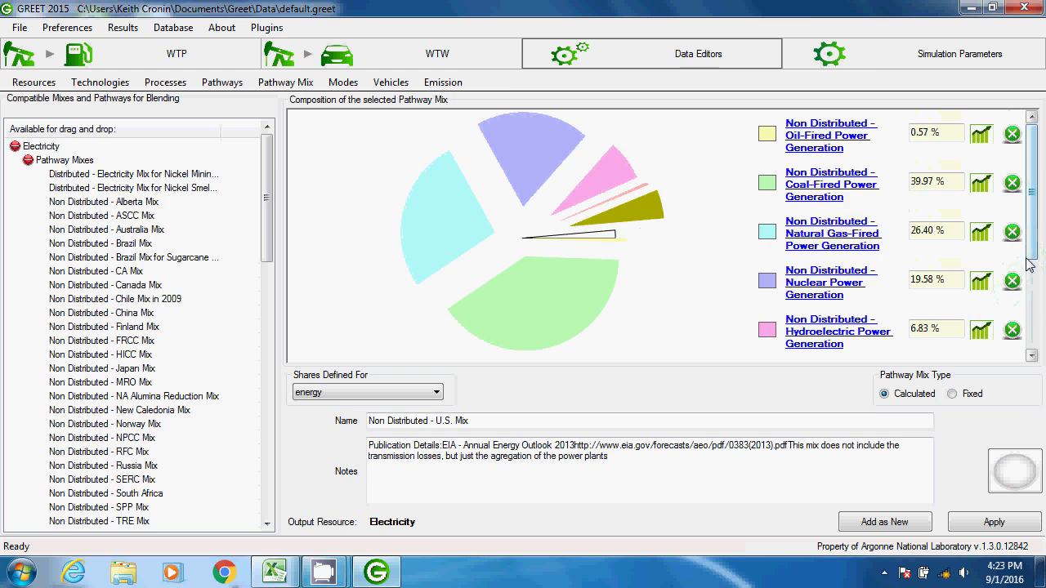
pyautogui.scroll(-5, 1013, 274)
pyautogui.click(1011, 266)
pyautogui.scroll(-5, 1013, 272)
pyautogui.click(1012, 265)
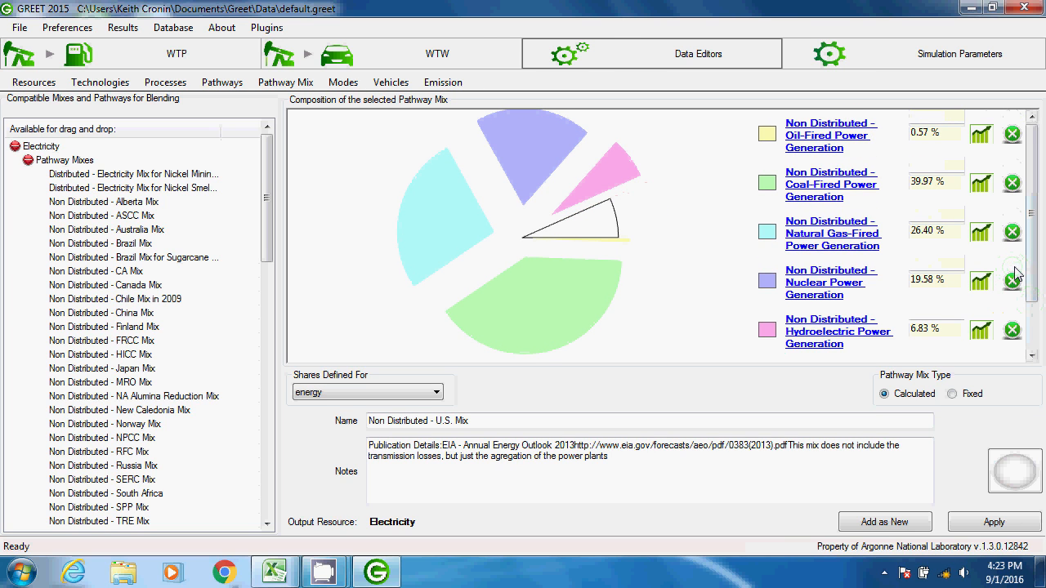
# - Add the Non Distributed - Other Power Generation Plants (without Hydro) pathway to the mix composition
pyautogui.click(29, 161)
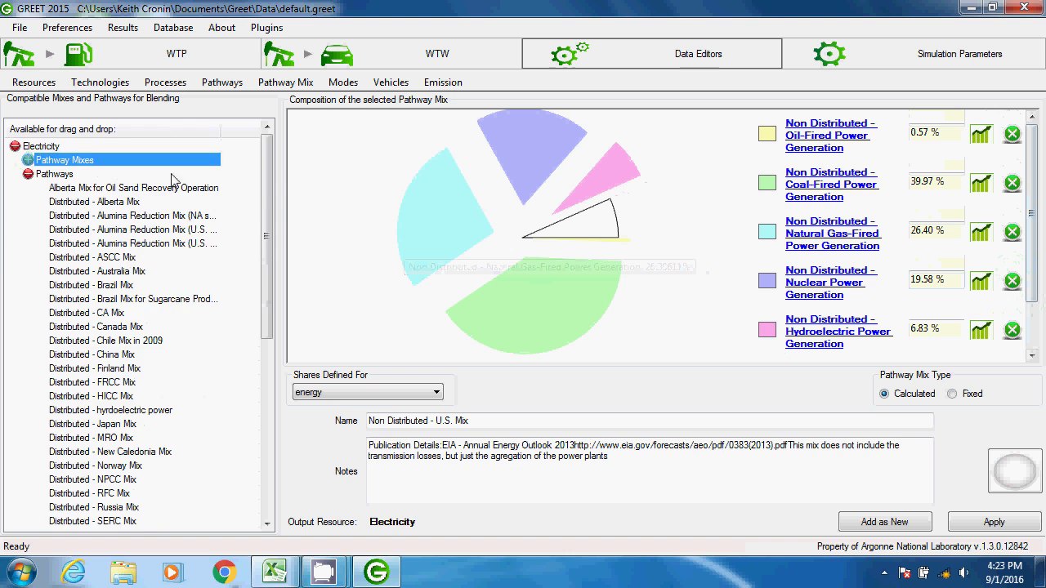
pyautogui.moveTo(266, 190); pyautogui.dragTo(272, 364)
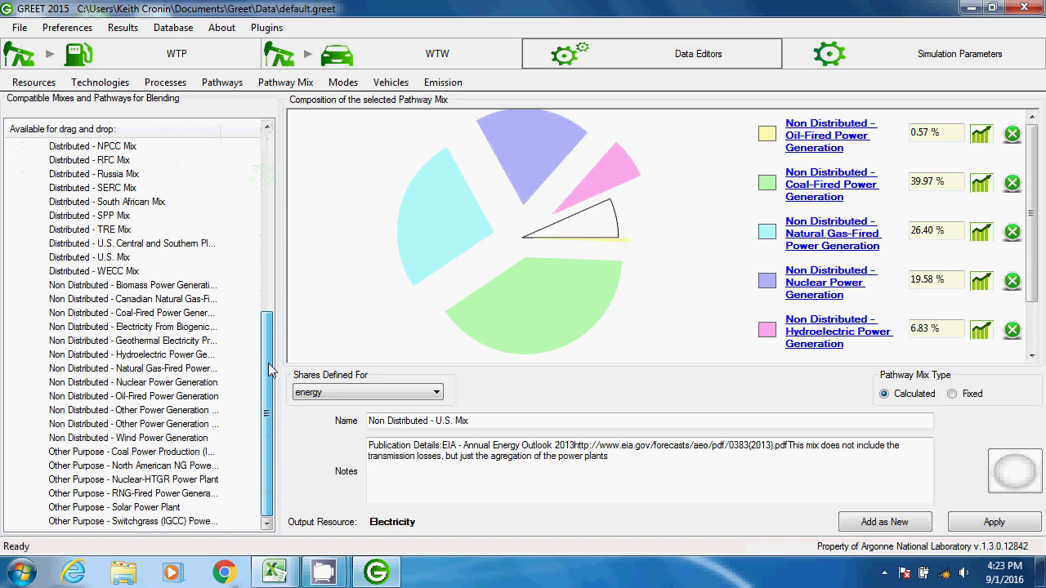
pyautogui.moveTo(85, 431); pyautogui.dragTo(819, 366)
pyautogui.moveTo(1040, 271); pyautogui.dragTo(1042, 356)
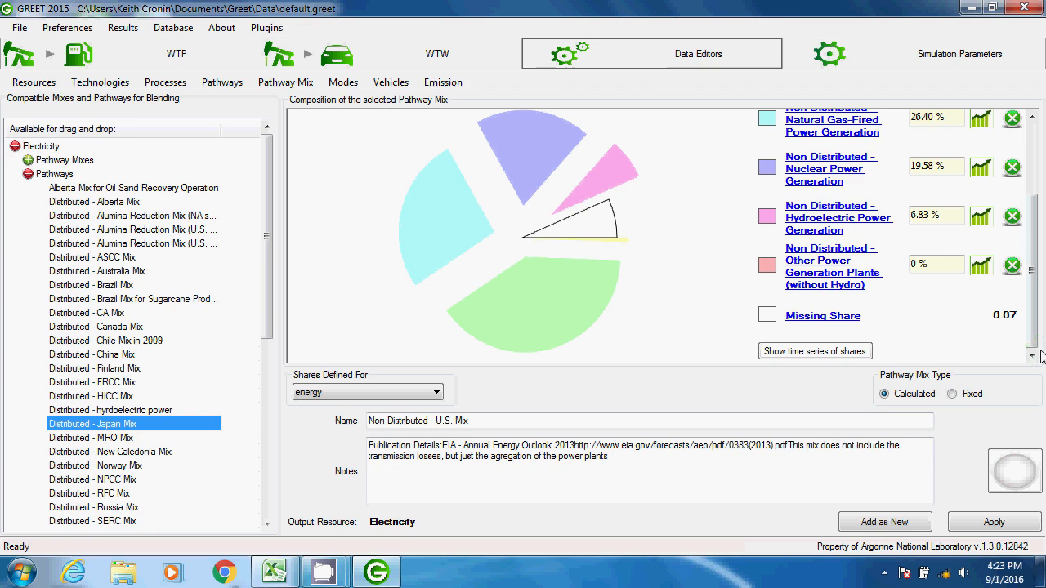
# - Set the mix shares to 0.04% for oil-fired, 29.55% for coal-fired and 8.32% for natural gas-fired power generation
pyautogui.moveTo(1039, 345); pyautogui.dragTo(1025, 254)
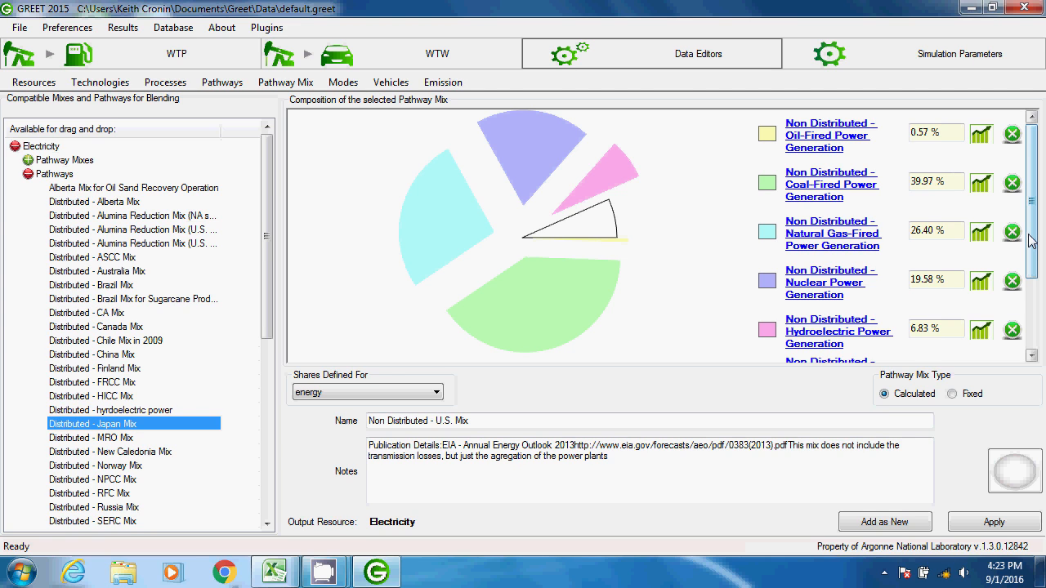
pyautogui.click(949, 134)
pyautogui.write('0.04')
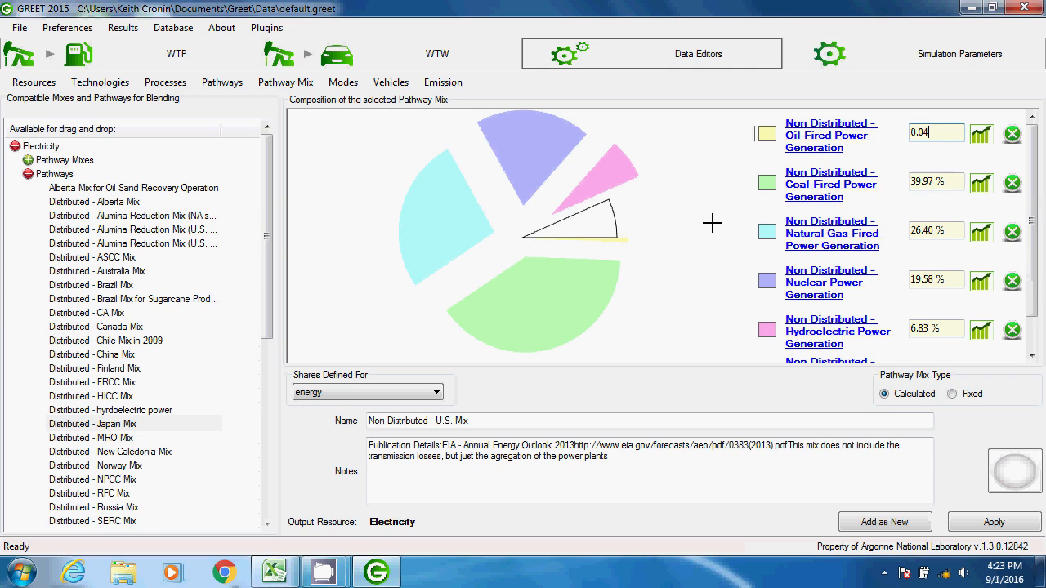
pyautogui.press('Tab')
pyautogui.write('29.55')
pyautogui.press('Tab')
pyautogui.write('9.32')
pyautogui.press('Tab')
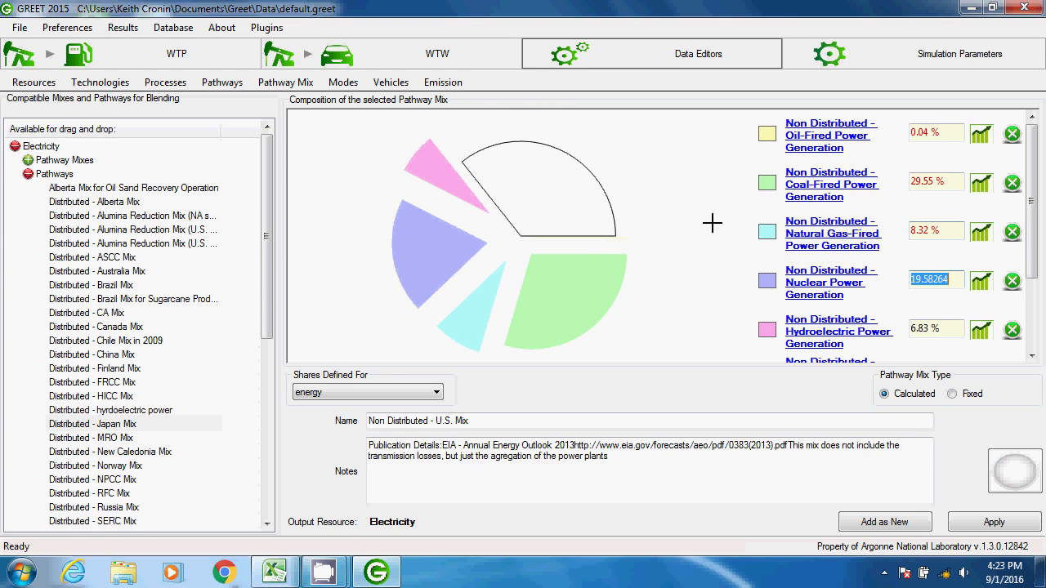
# - Set the mix shares to 53.82% for nuclear, 0.09% for hydroelectric and 8.18% for the other power generation plants
pyautogui.write('53.82')
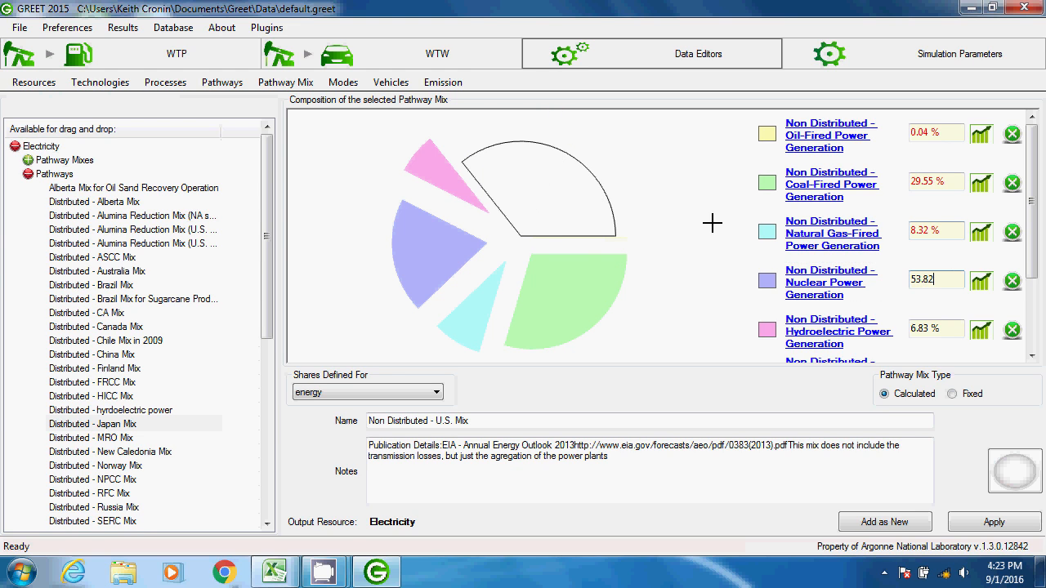
pyautogui.press('Tab')
pyautogui.write('0.09')
pyautogui.press('Tab')
pyautogui.write('8')
pyautogui.write('.18')
pyautogui.press('Tab')
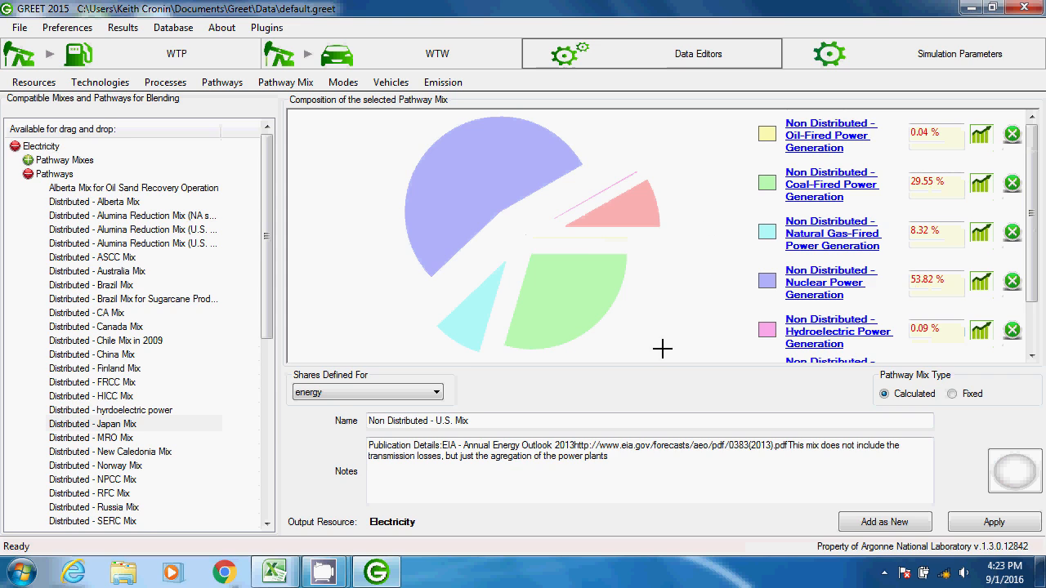
# - Rename the mix as Illinois mix and add it as a new pathway mix
pyautogui.moveTo(525, 418); pyautogui.dragTo(337, 421)
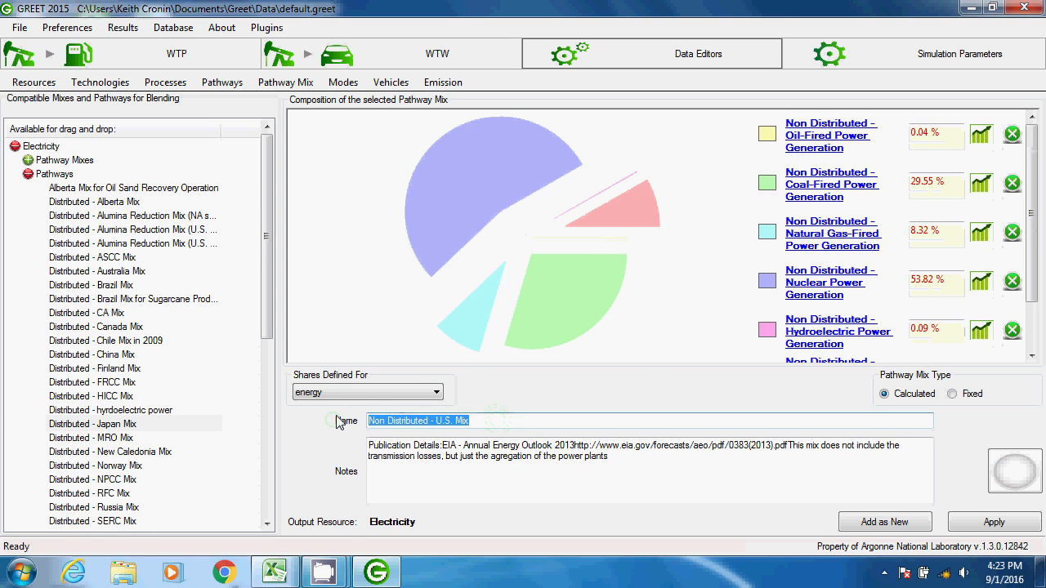
pyautogui.write('Illinois mi')
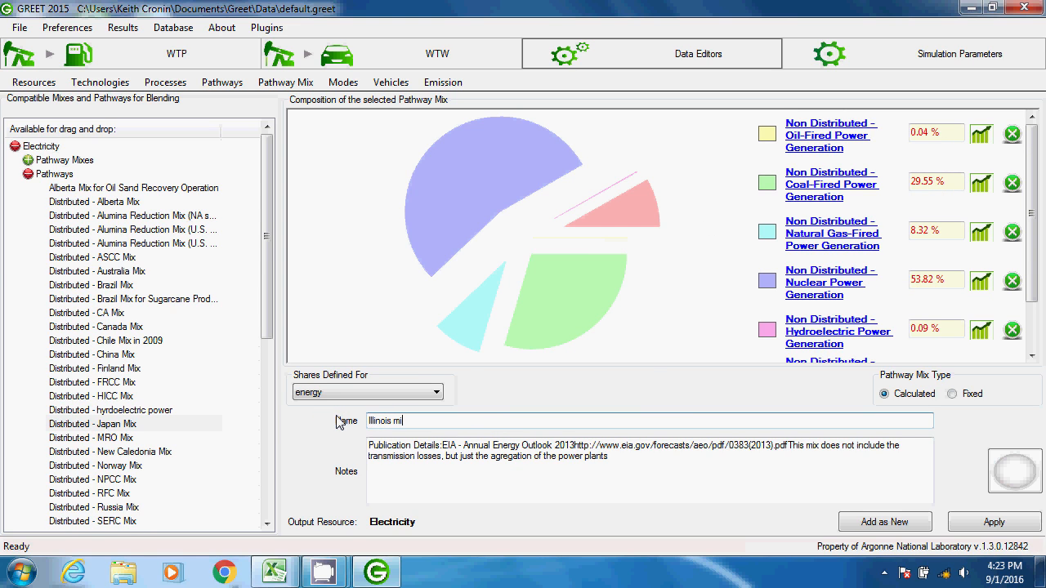
pyautogui.click(849, 518)
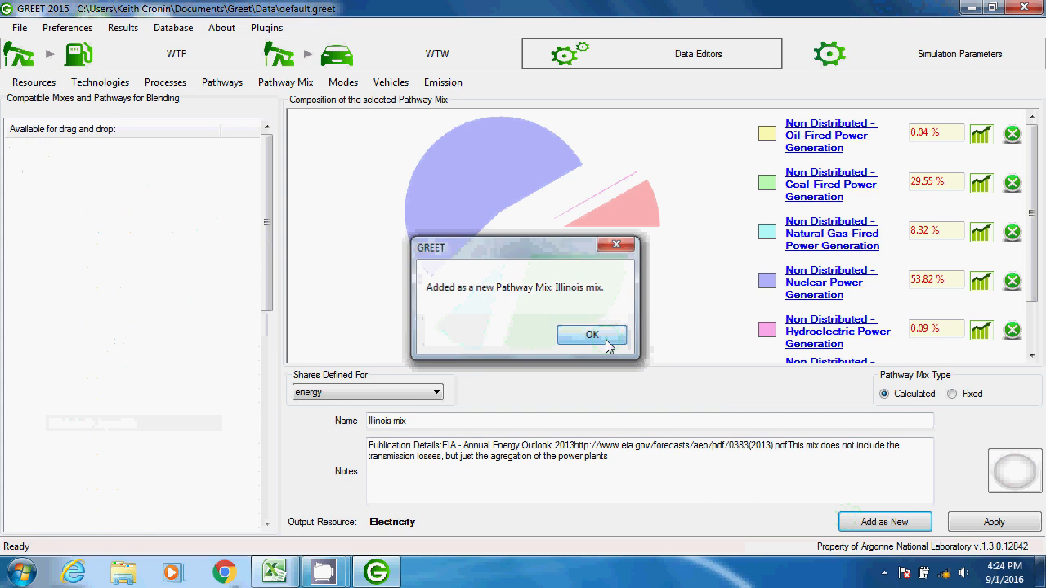
pyautogui.click(595, 337)
# - Recalculate the results and open Illinois mix under Electricity in the WTP products, using the filter "illinois"
pyautogui.click(128, 30)
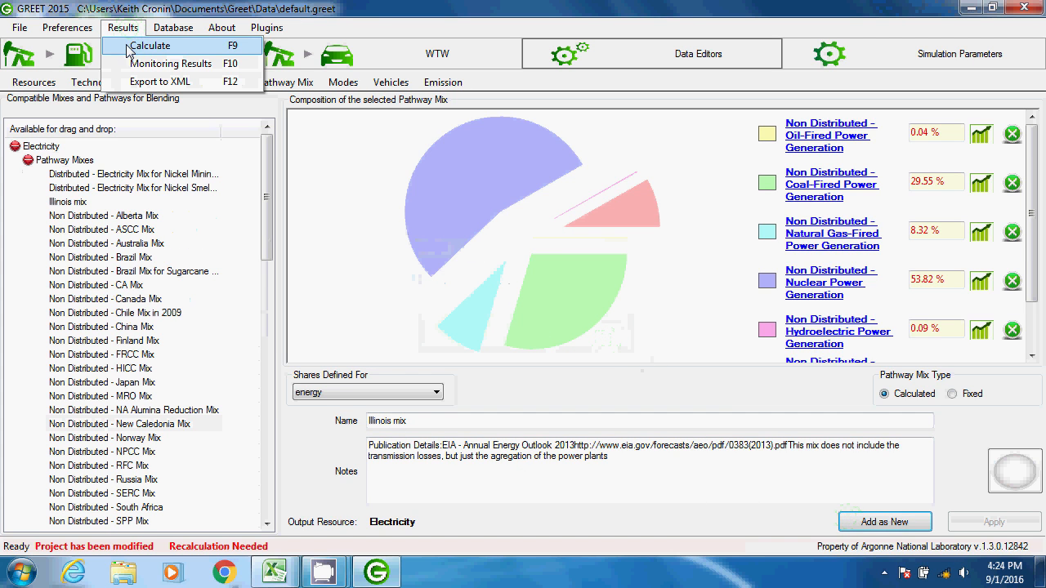
pyautogui.click(118, 49)
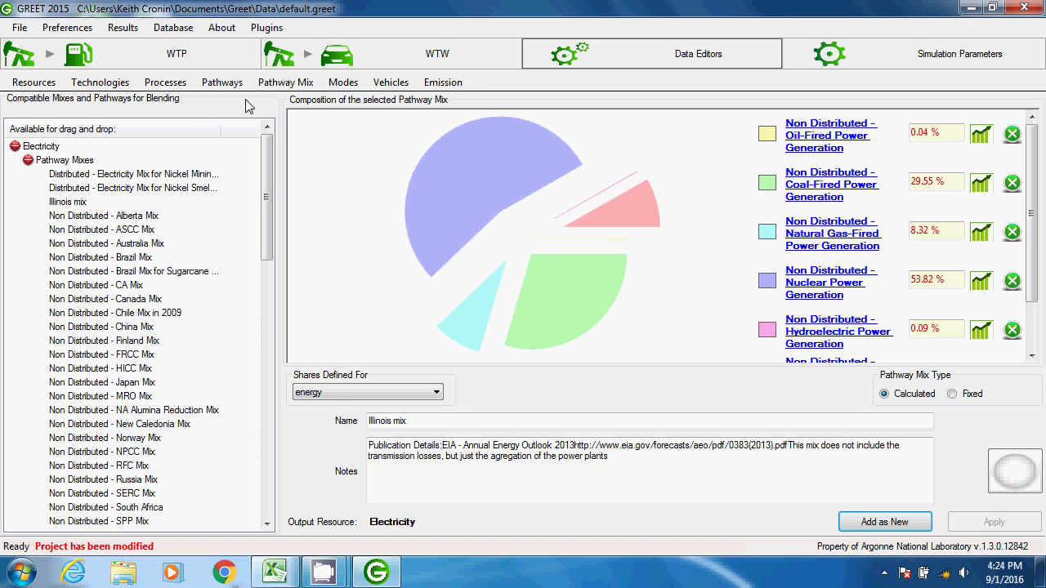
pyautogui.click(205, 58)
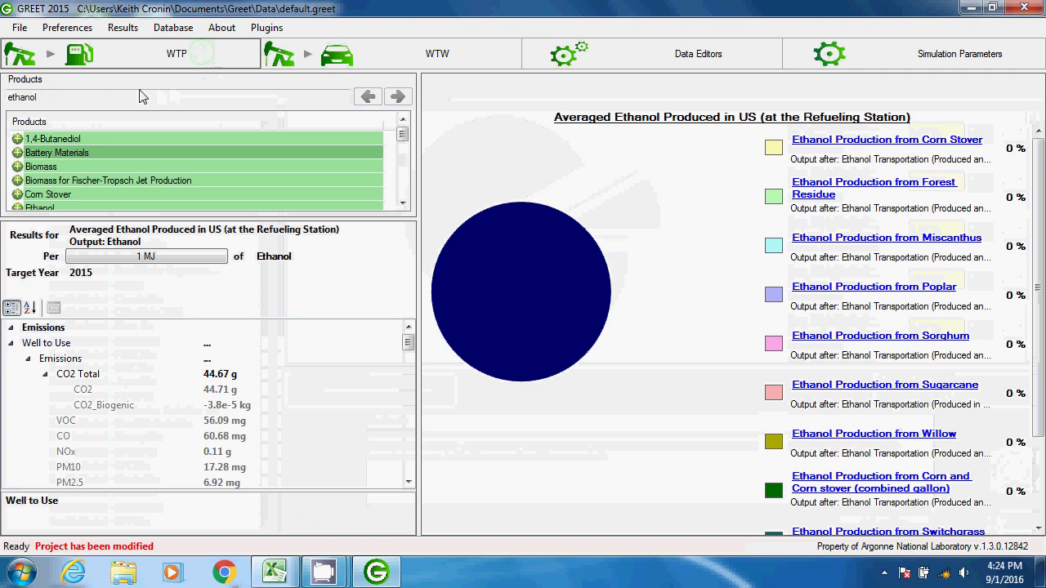
pyautogui.doubleClick(15, 98)
pyautogui.write('il')
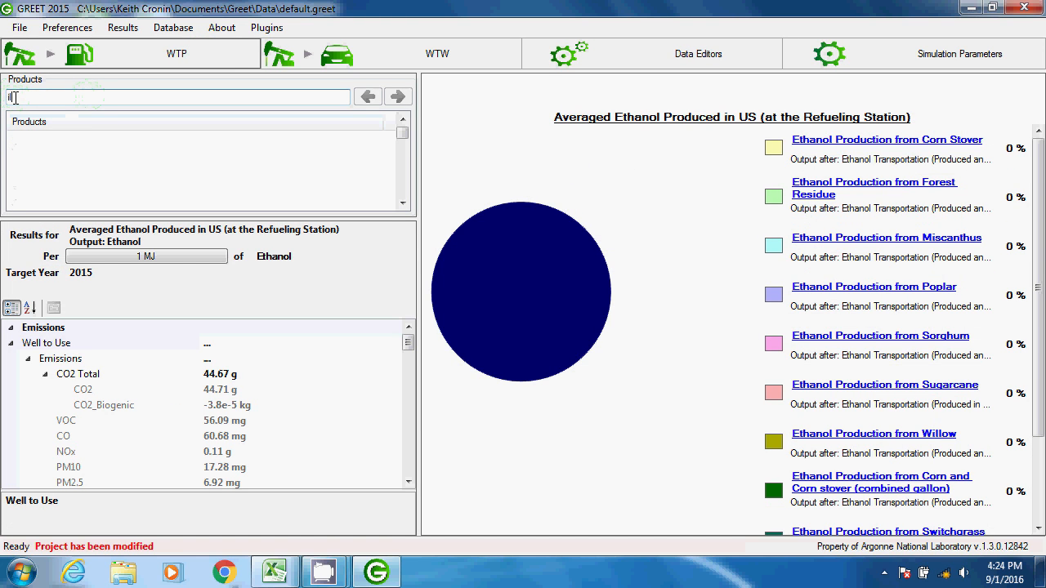
pyautogui.write('linois')
pyautogui.click(17, 139)
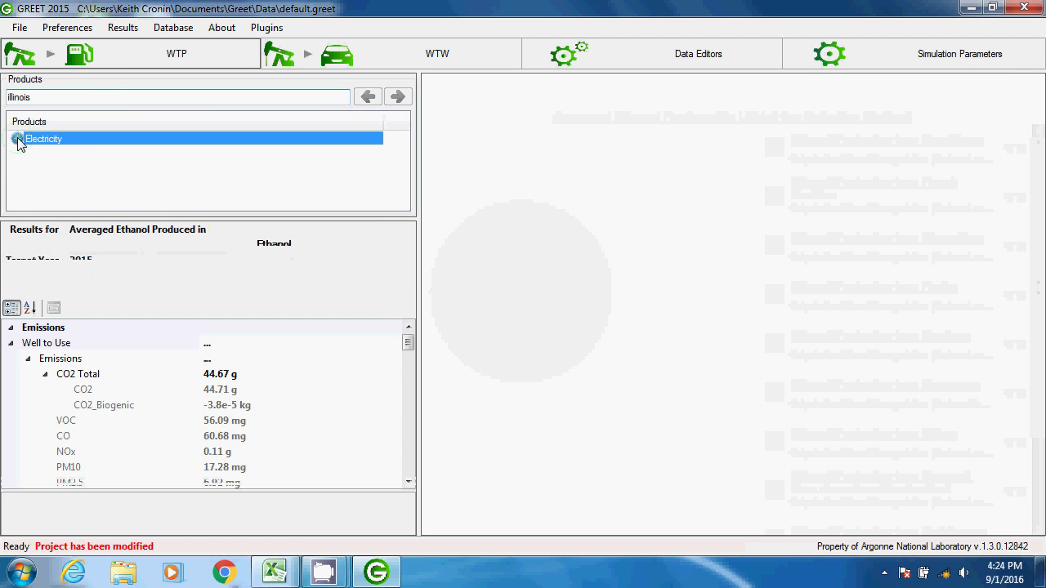
pyautogui.click(53, 180)
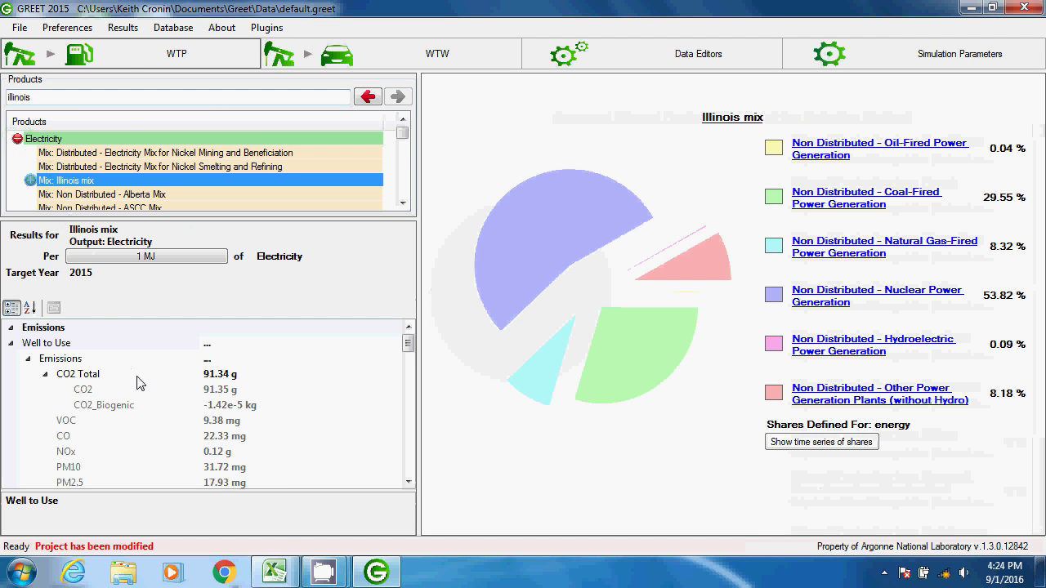
# - Compare the well-to-use CO2 Total of Illinois mix with that of Non Distributed - U.S. Mix
pyautogui.click(250, 373)
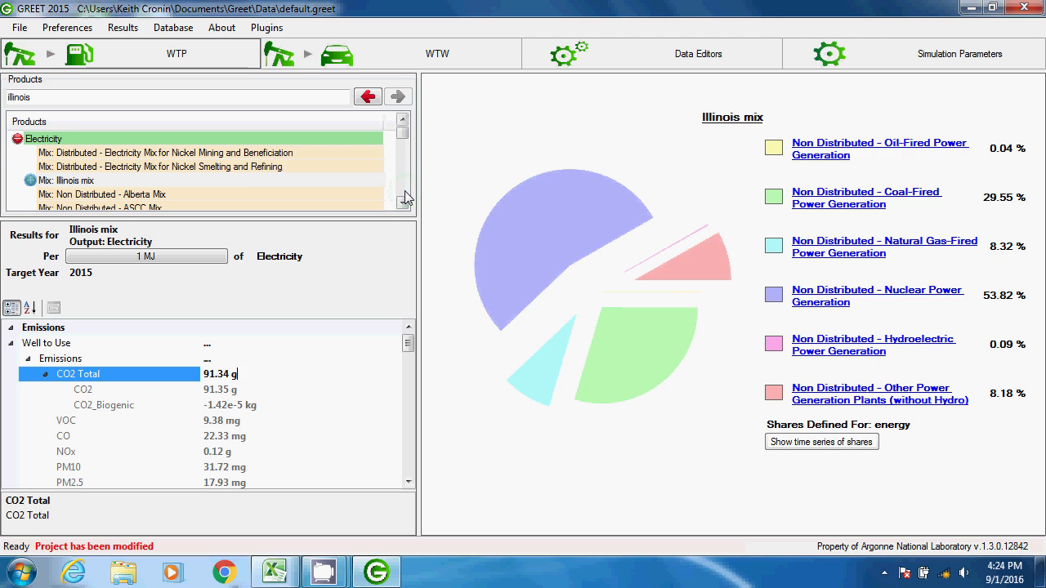
pyautogui.scroll(-8, 406, 198)
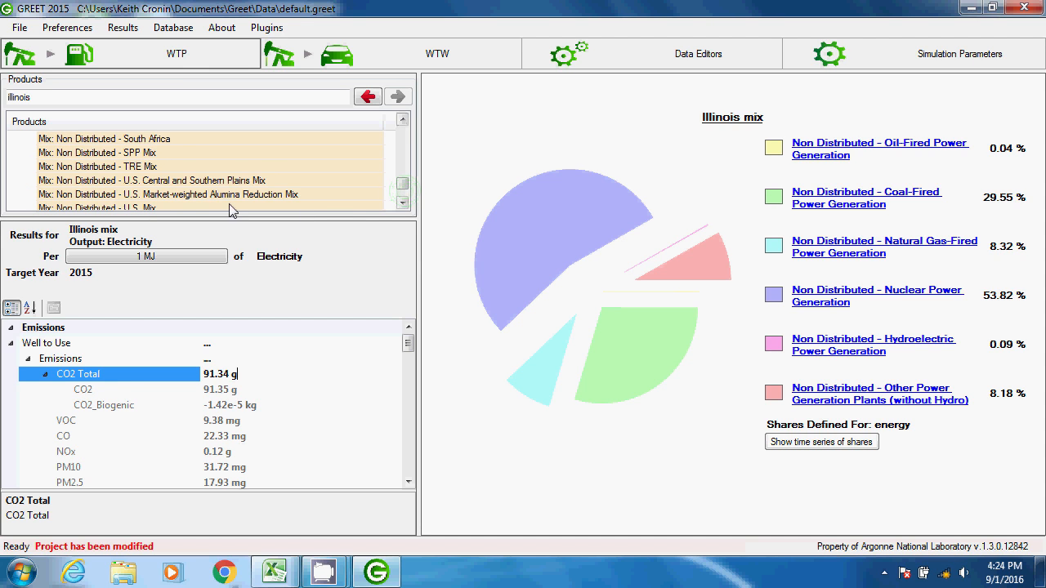
pyautogui.click(195, 208)
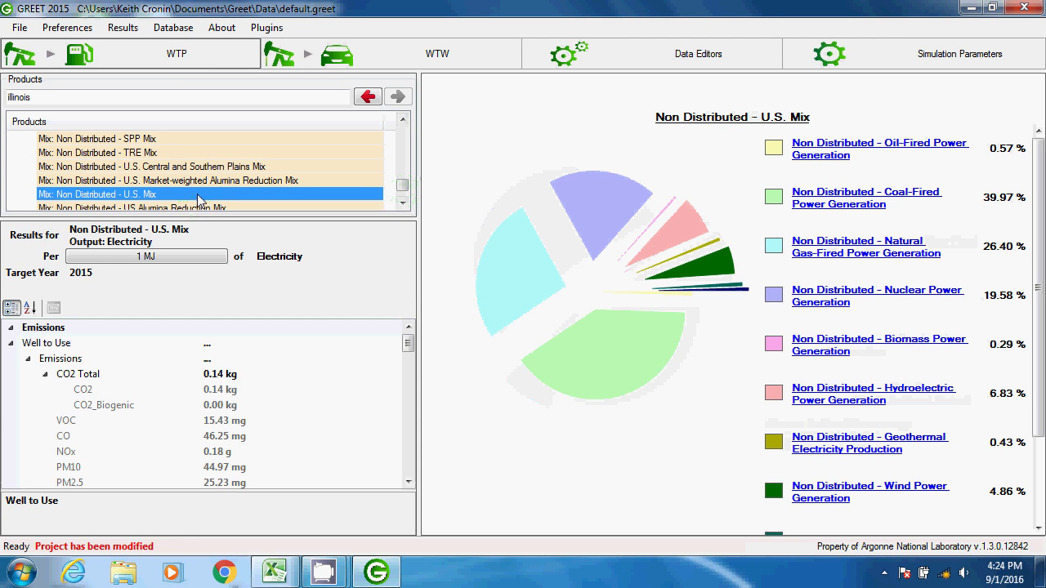
pyautogui.click(250, 374)
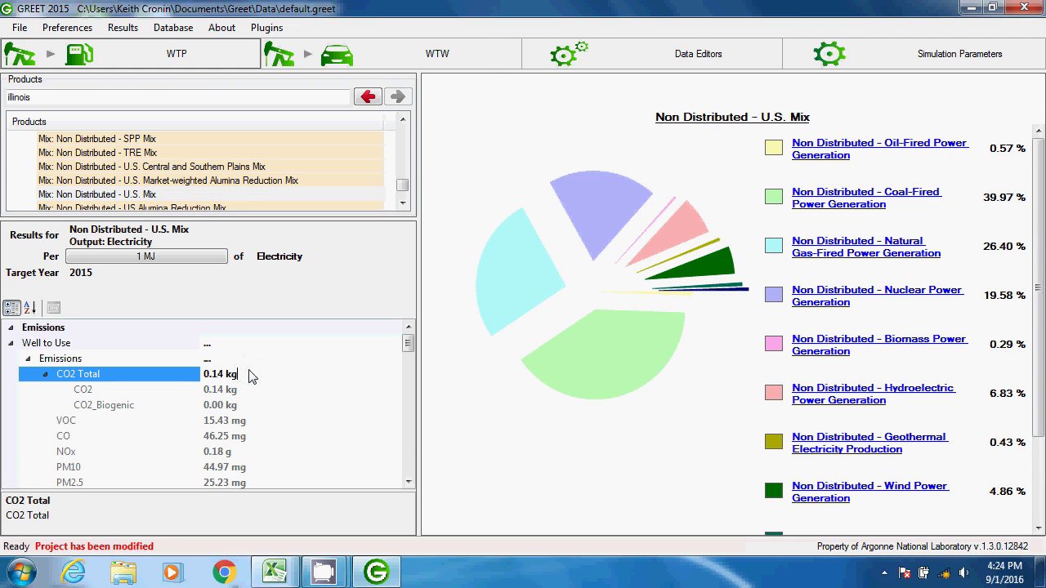